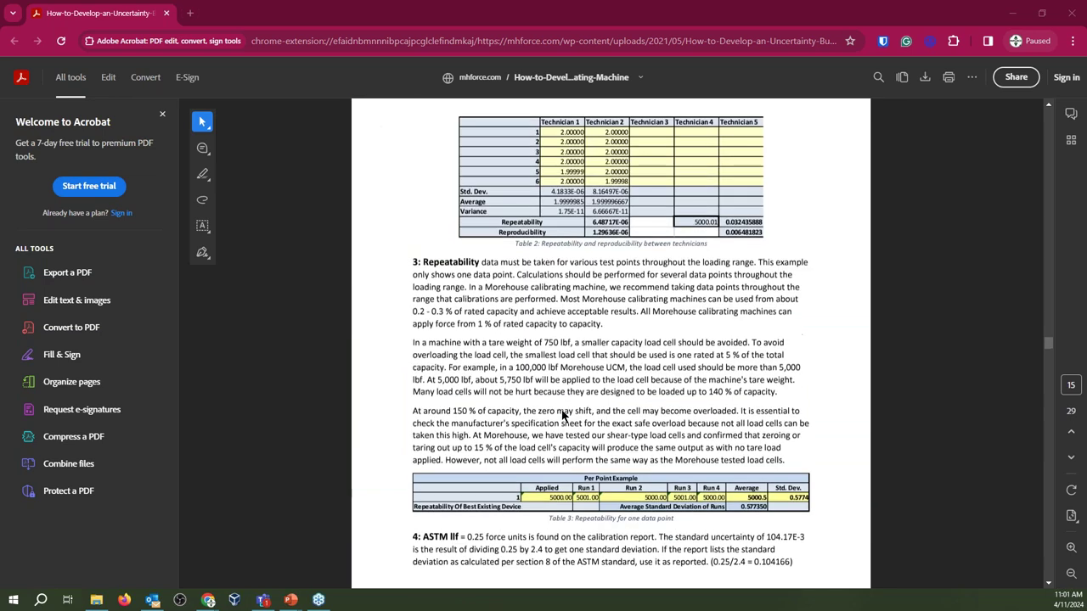
# Look through the guidance documents on the Morehouse Documentation Tools page, including the force calibration guidance entries.
pyautogui.scroll(-3, 566, 419)
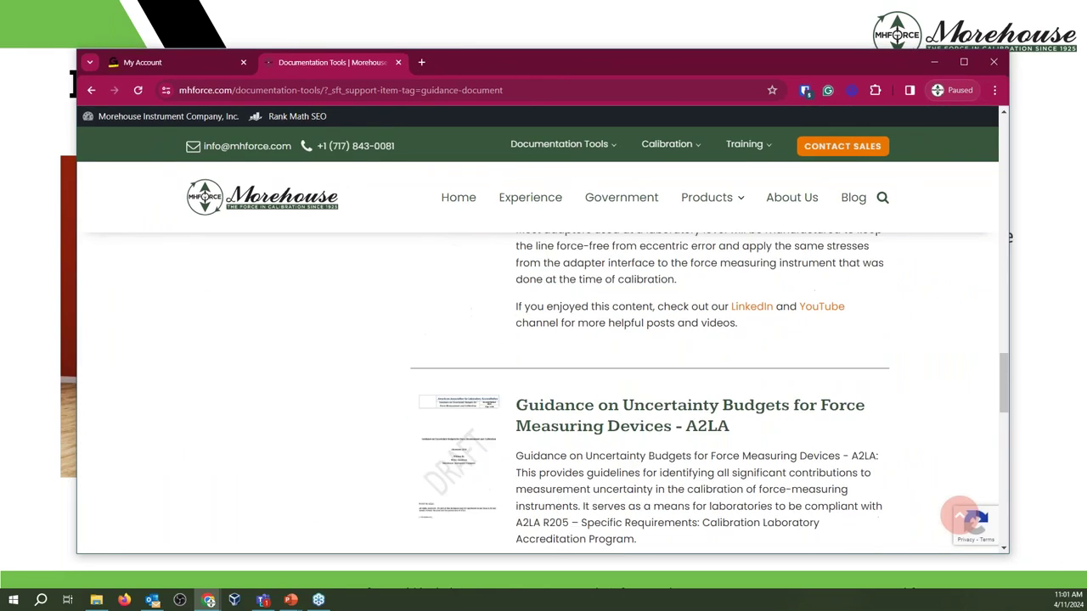
pyautogui.scroll(5, 543, 356)
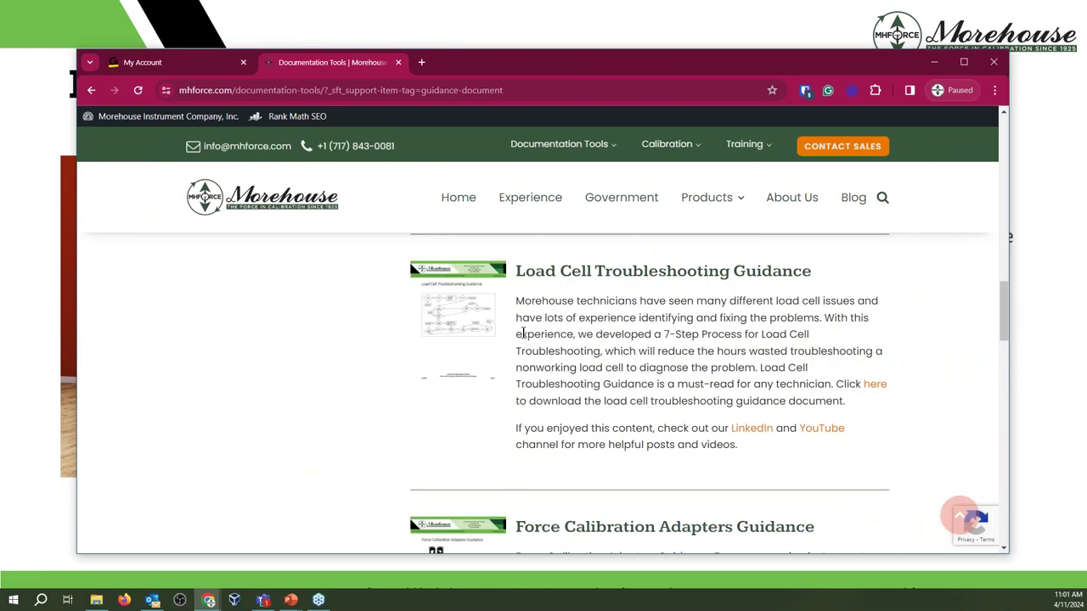
pyautogui.click(963, 62)
pyautogui.scroll(10, 446, 327)
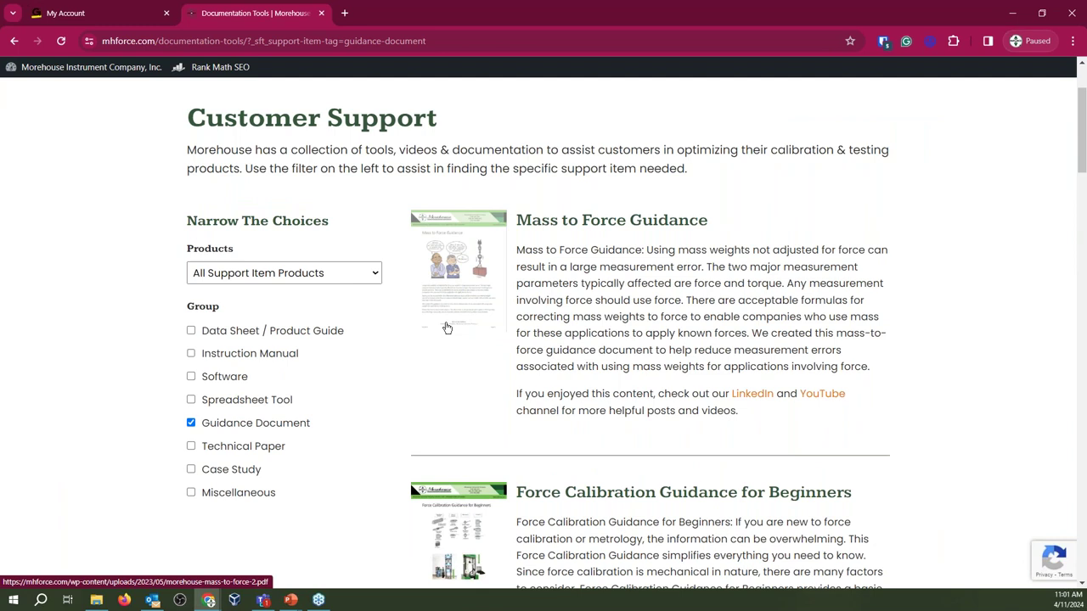
pyautogui.scroll(-3, 655, 310)
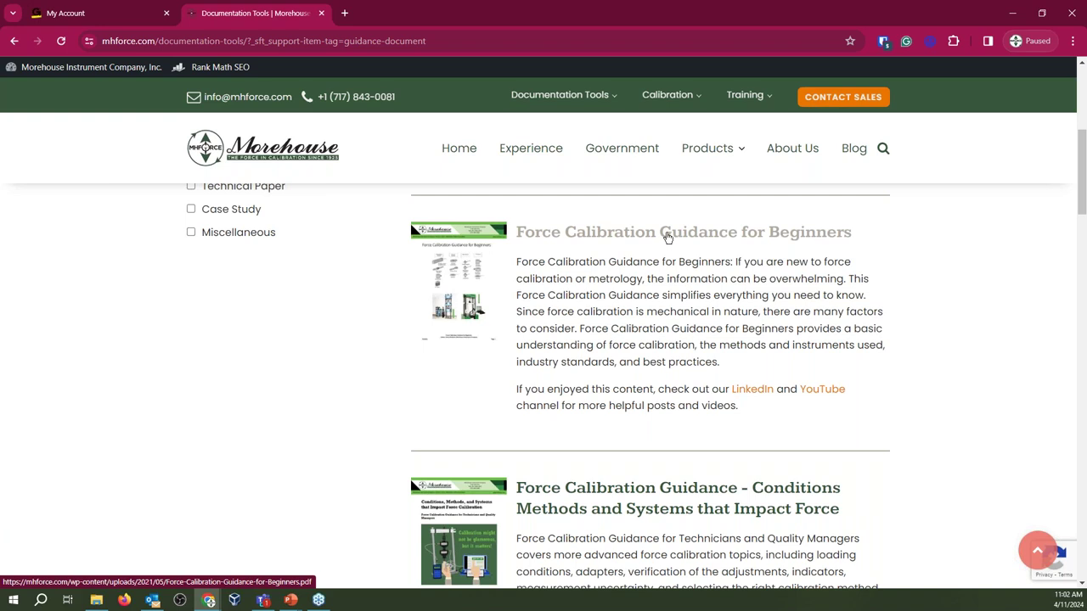
pyautogui.scroll(-3, 667, 420)
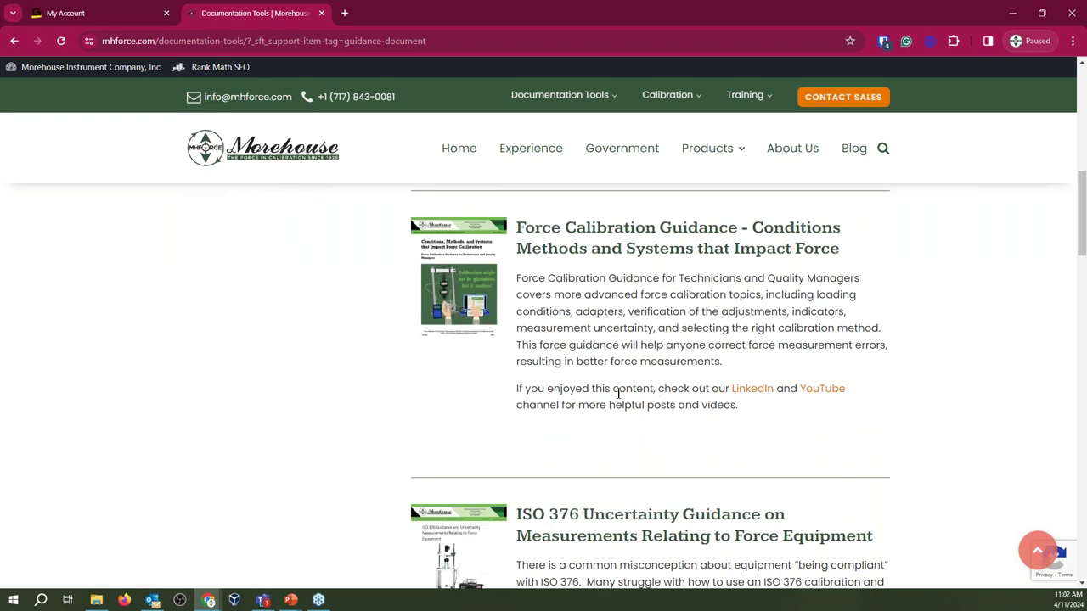
# Change the support item group filter from Guidance Document to Spreadsheet Tool.
pyautogui.scroll(6, 618, 393)
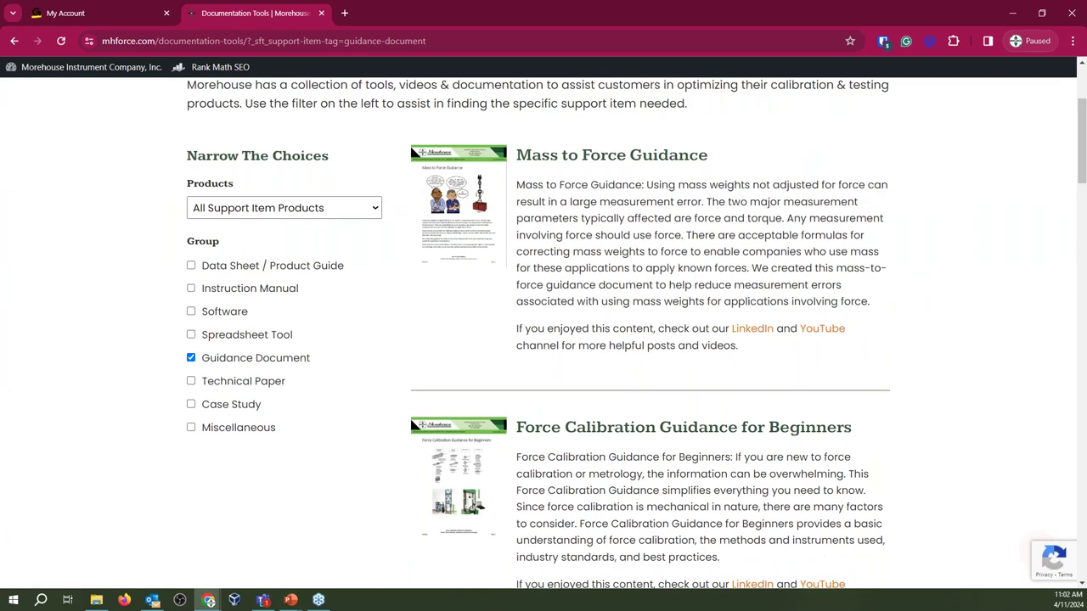
pyautogui.click(191, 359)
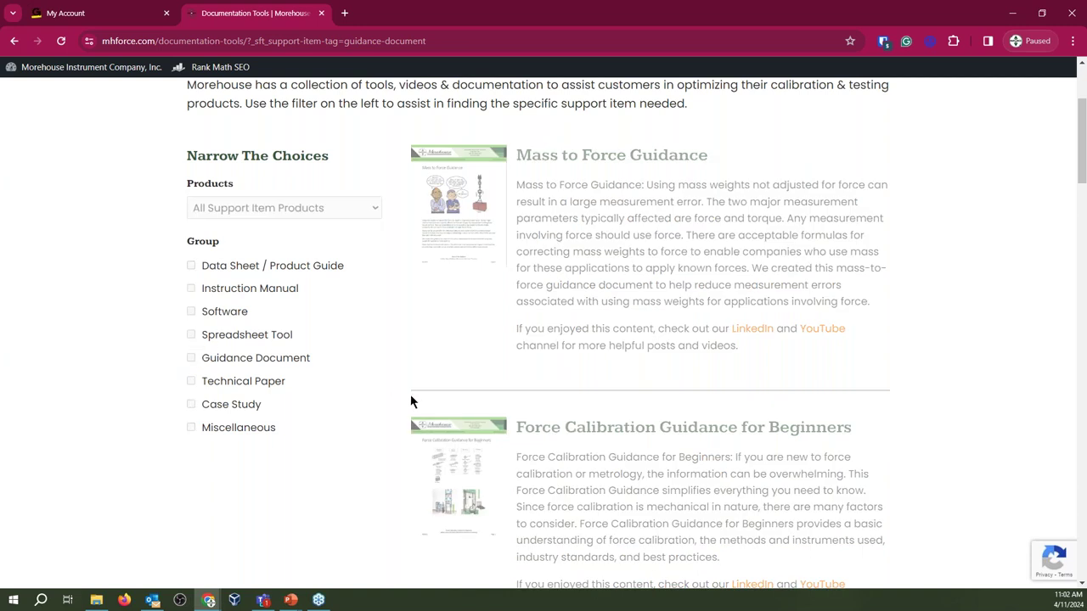
pyautogui.click(191, 335)
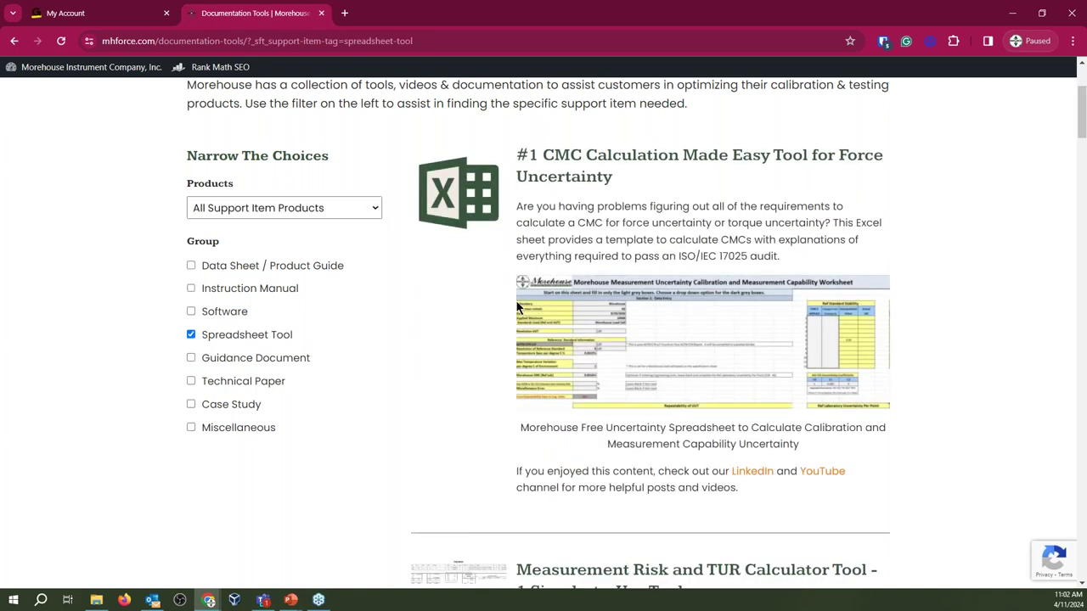
# Download the #1 CMC Calculation Made Easy Tool for Force Uncertainty and open the workbook in a maximized Excel window.
pyautogui.click(571, 162)
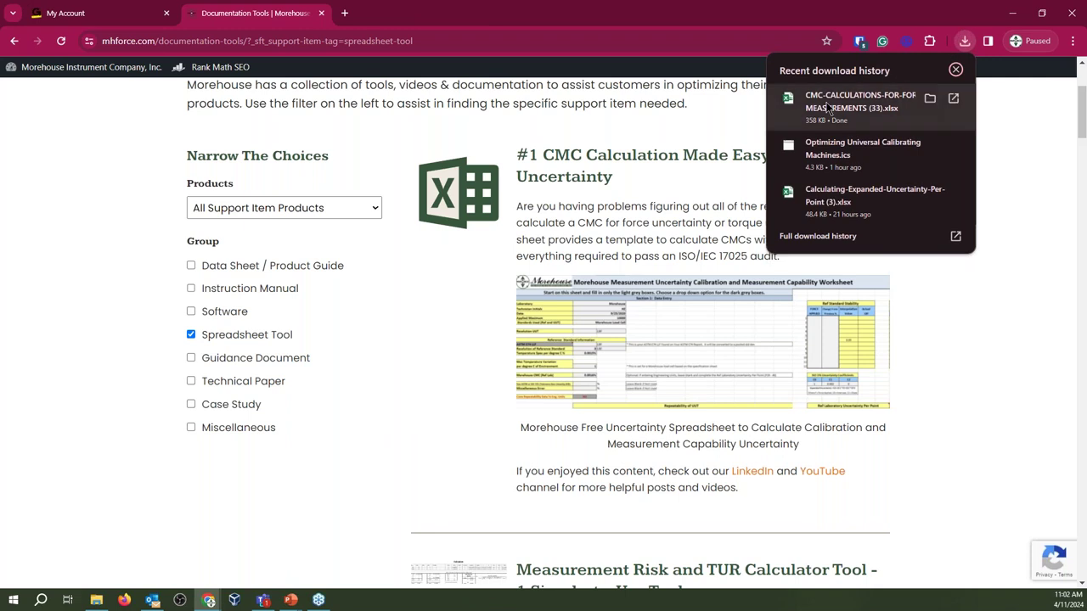
pyautogui.click(828, 106)
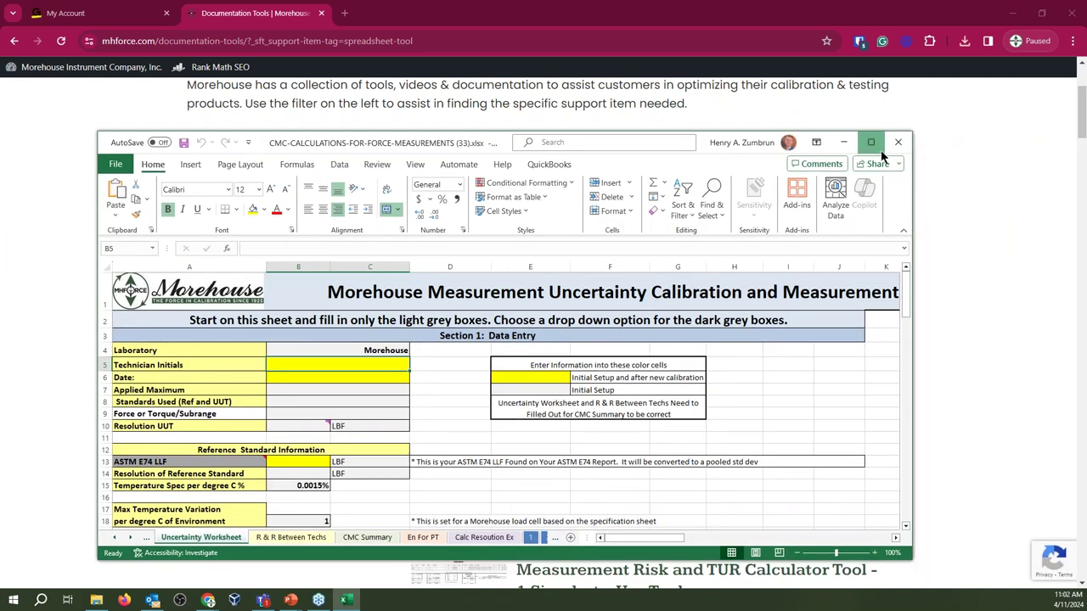
pyautogui.click(879, 148)
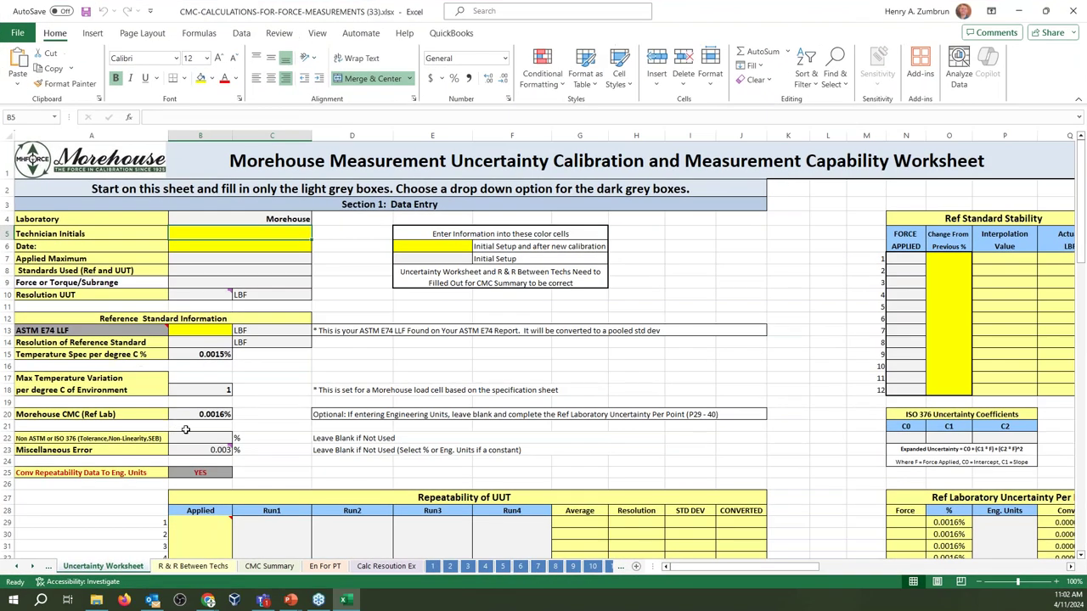
# Look over the CMC Summary sheet and the Uncertainty Worksheet from its data analysis section down to the load cell specifications table.
pyautogui.click(269, 566)
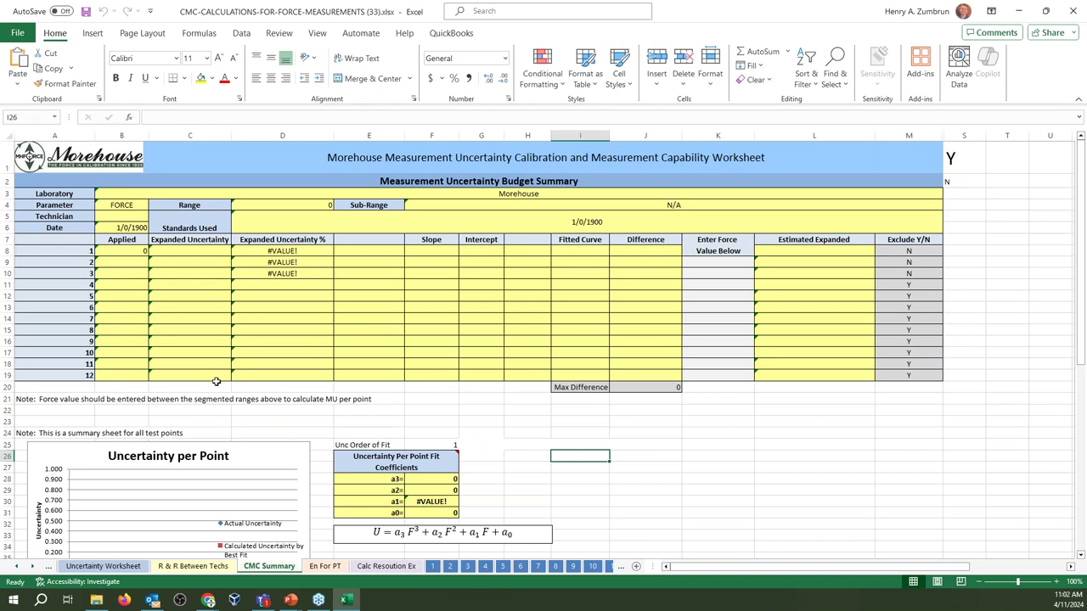
pyautogui.click(102, 566)
pyautogui.scroll(-14, 301, 271)
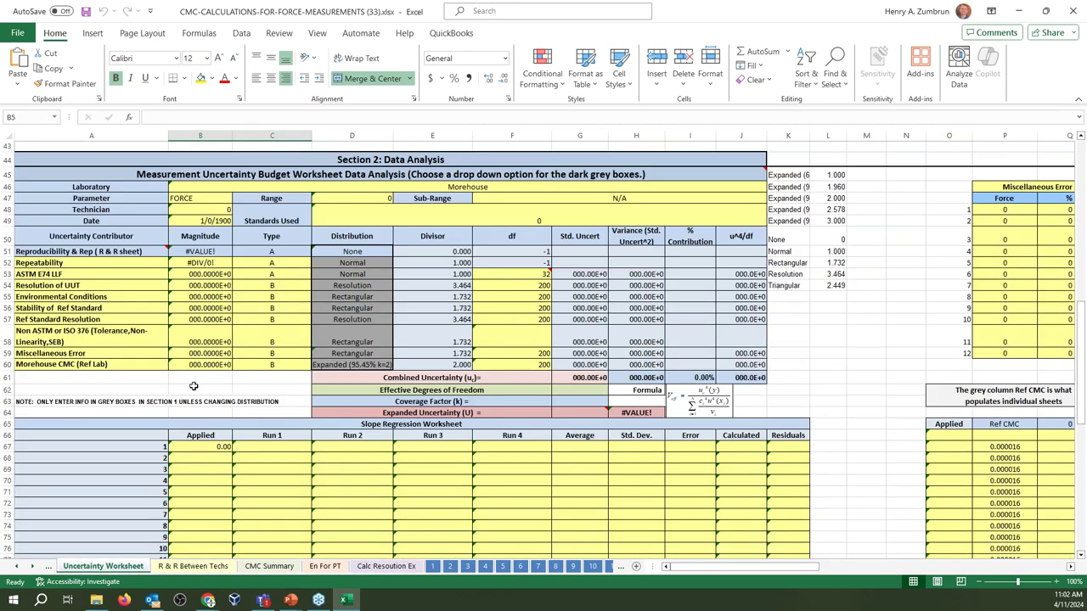
pyautogui.scroll(-5, 92, 289)
pyautogui.scroll(-6, 91, 290)
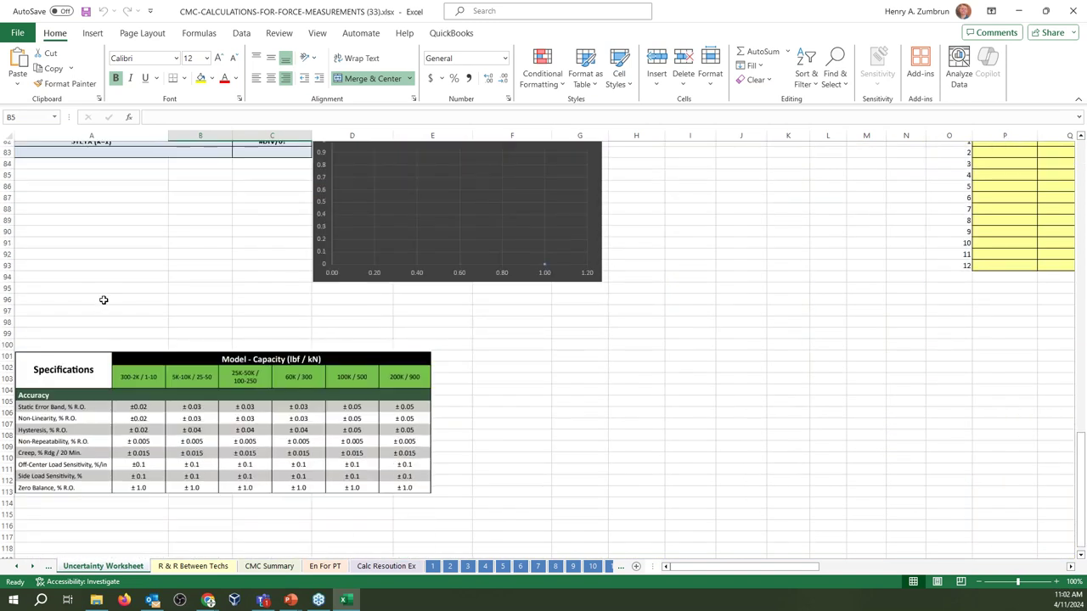
pyautogui.scroll(14, 102, 301)
pyautogui.scroll(9, 133, 286)
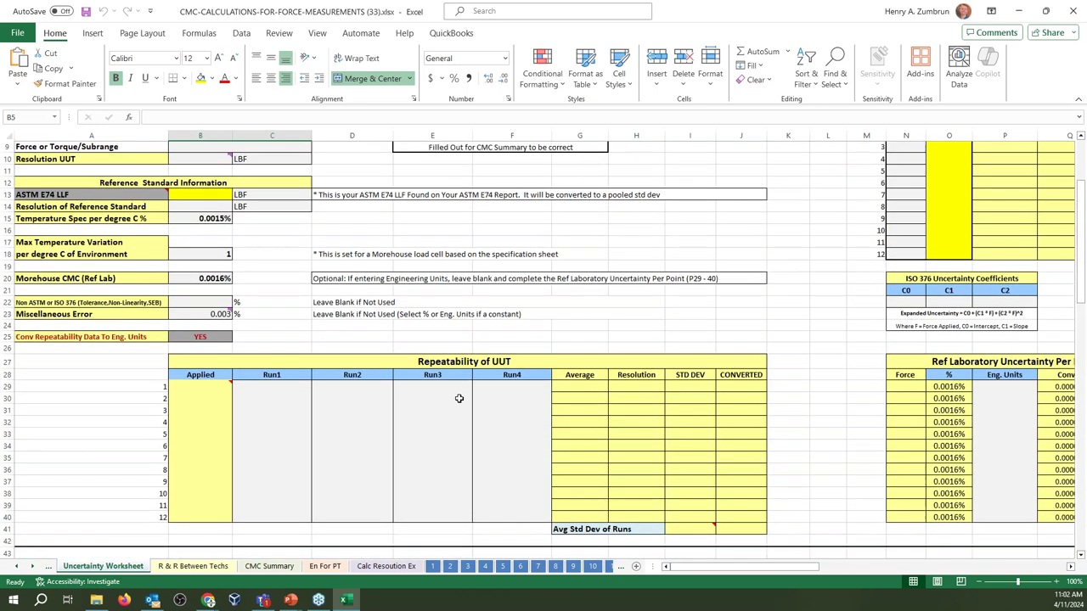
# Examine the Average formula in the Repeatability of UUT table and compare the worksheet's data entry and data analysis sections.
pyautogui.click(581, 387)
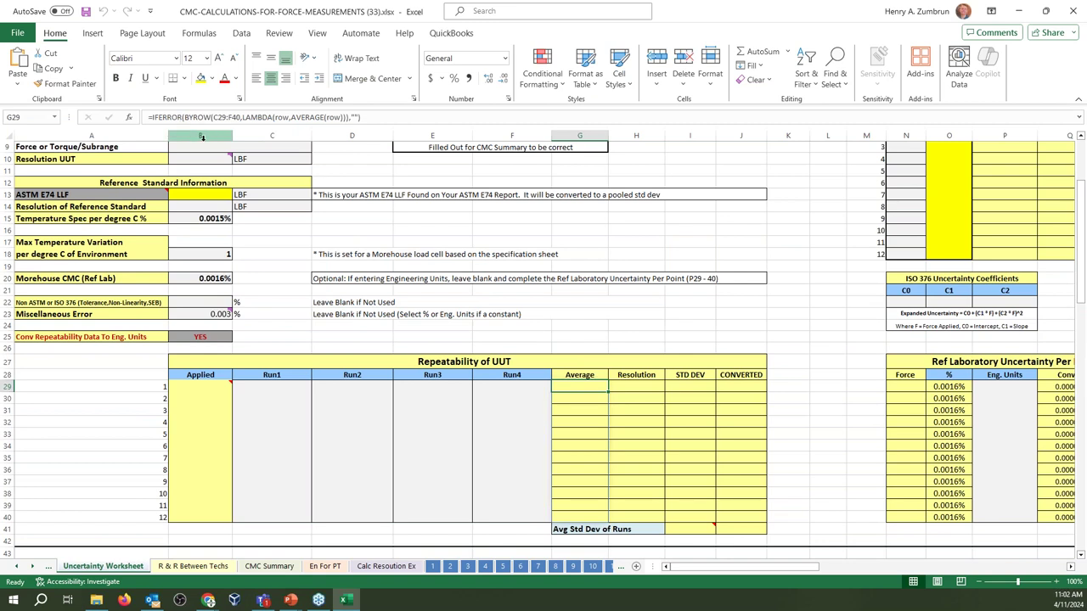
pyautogui.click(789, 332)
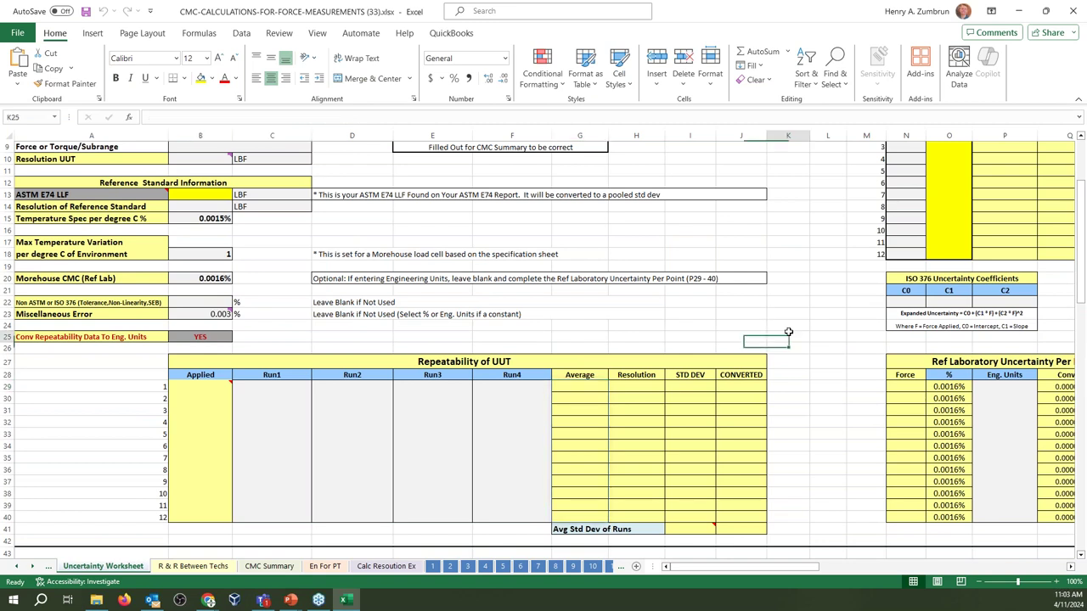
pyautogui.scroll(3, 797, 319)
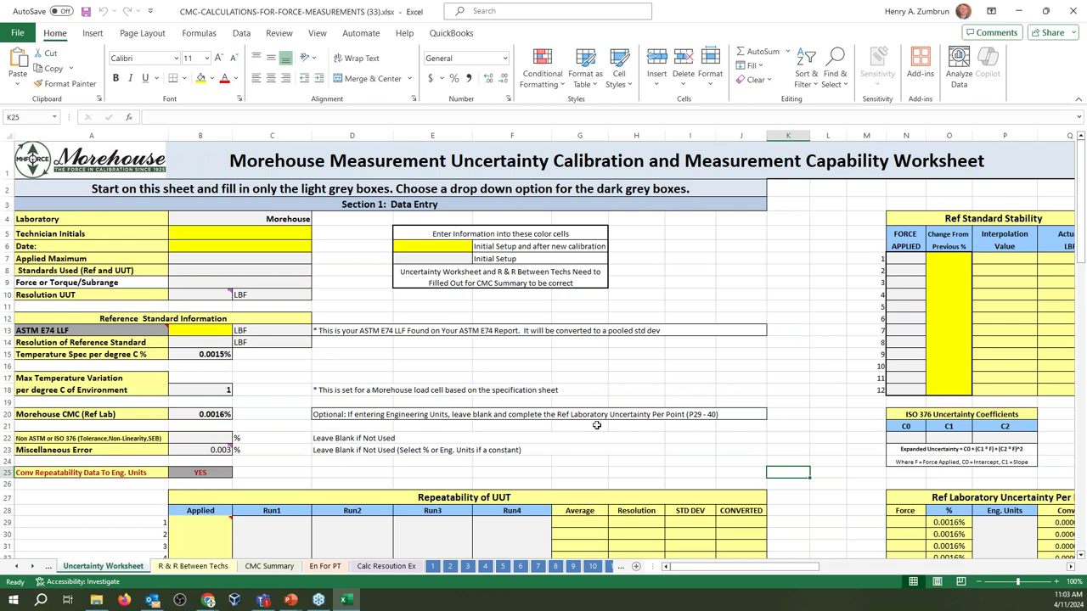
pyautogui.scroll(-12, 404, 547)
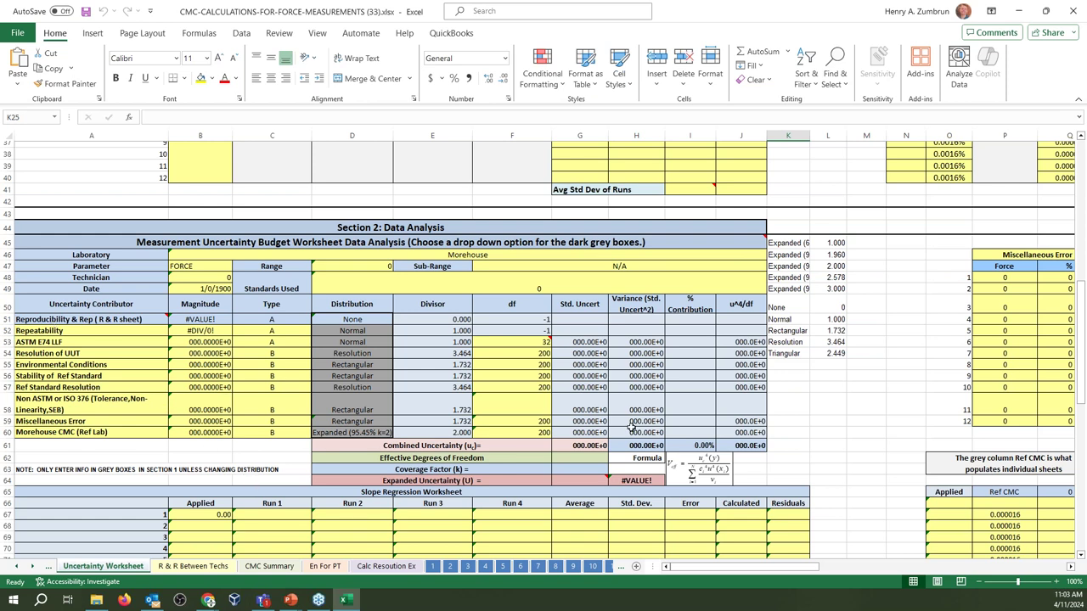
pyautogui.scroll(8, 836, 404)
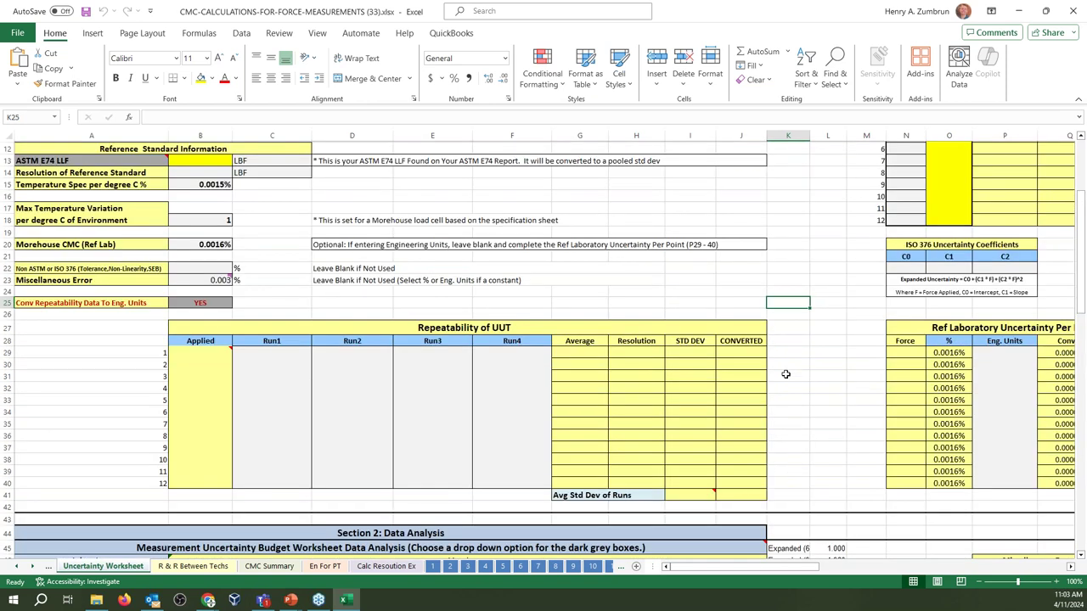
pyautogui.scroll(4, 785, 373)
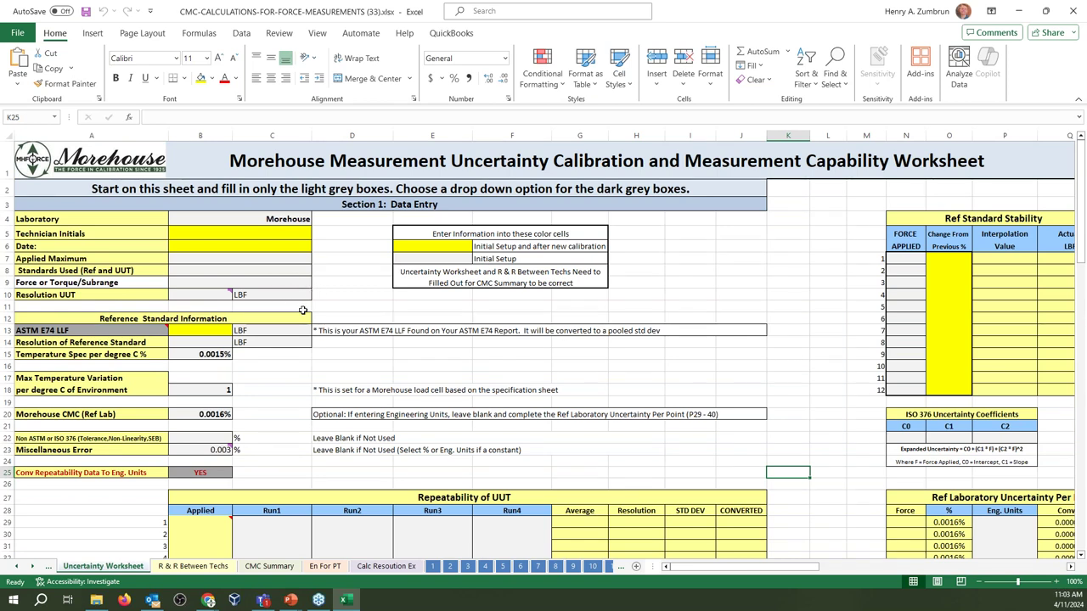
# Read the workbook's Instructions sheet on the data entry cells and the terms on the Definitions sheet.
pyautogui.click(17, 567)
pyautogui.click(17, 567)
pyautogui.click(17, 567)
pyautogui.click(80, 566)
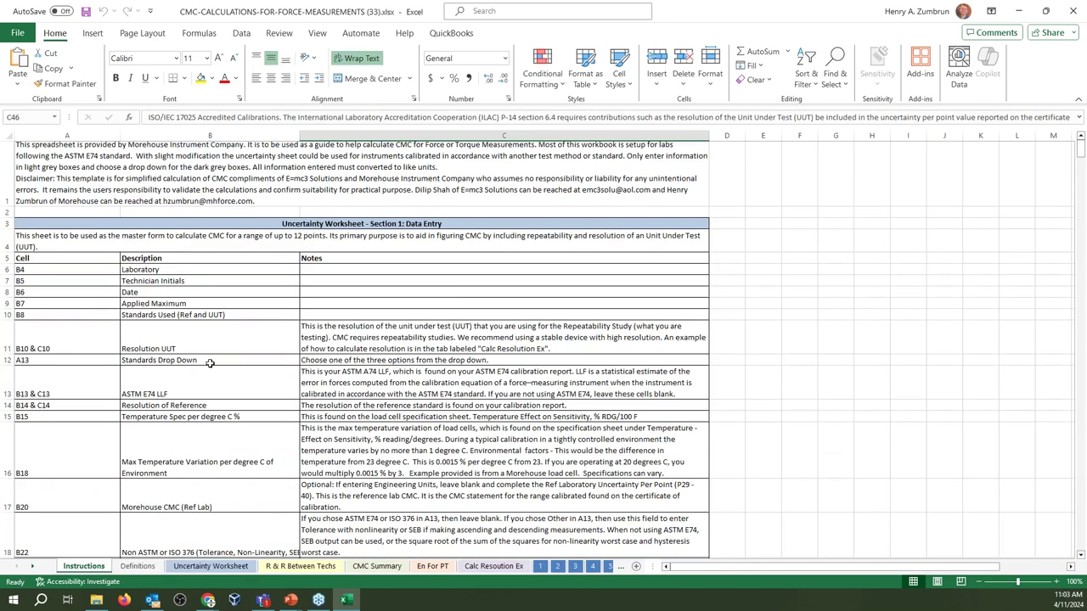
pyautogui.scroll(-1, 201, 318)
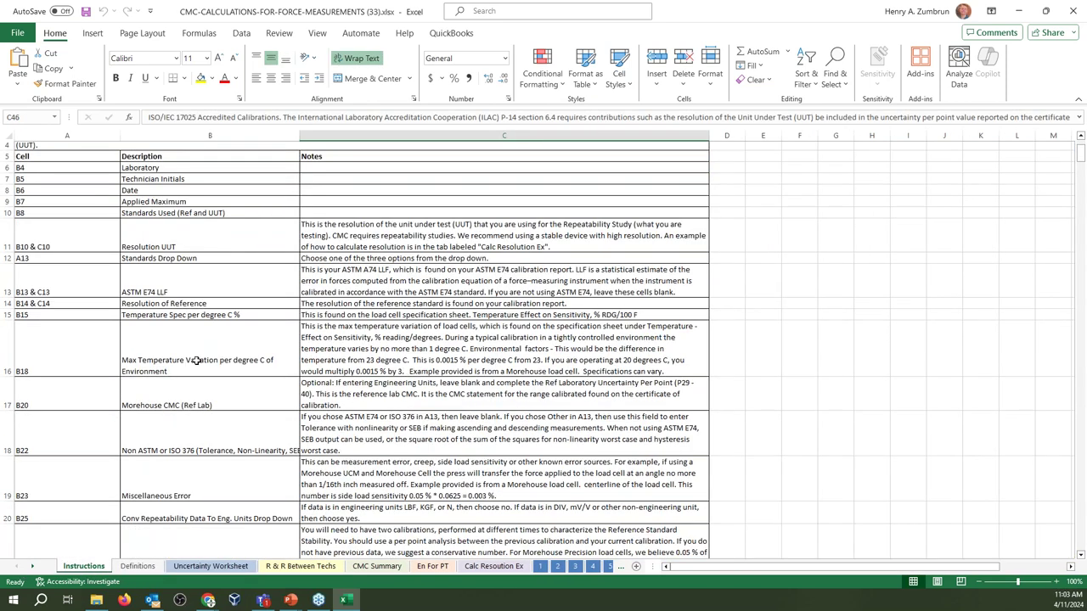
pyautogui.click(139, 566)
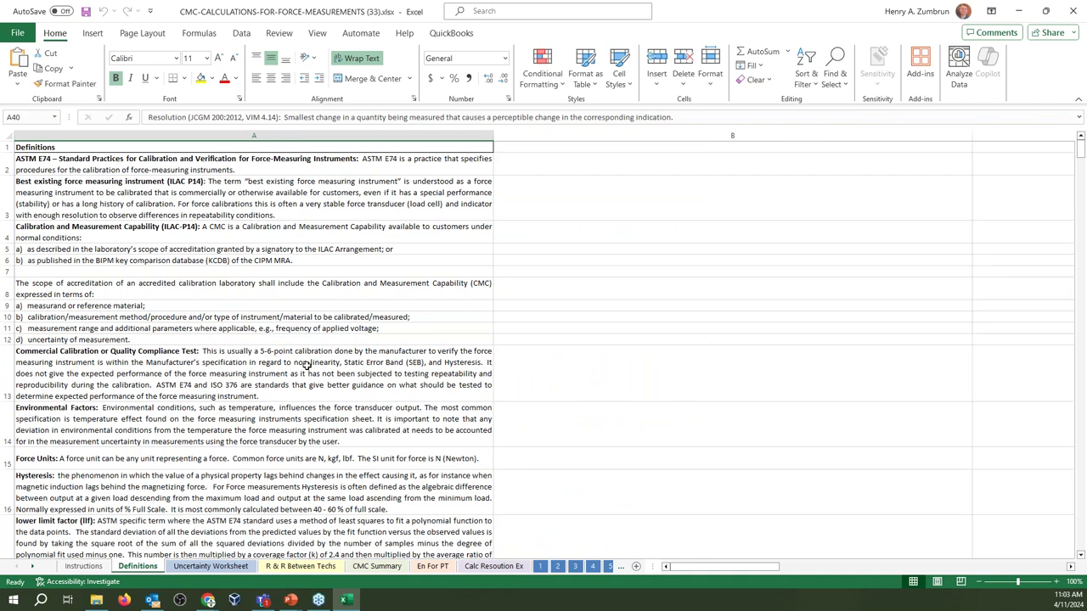
pyautogui.scroll(-5, 304, 368)
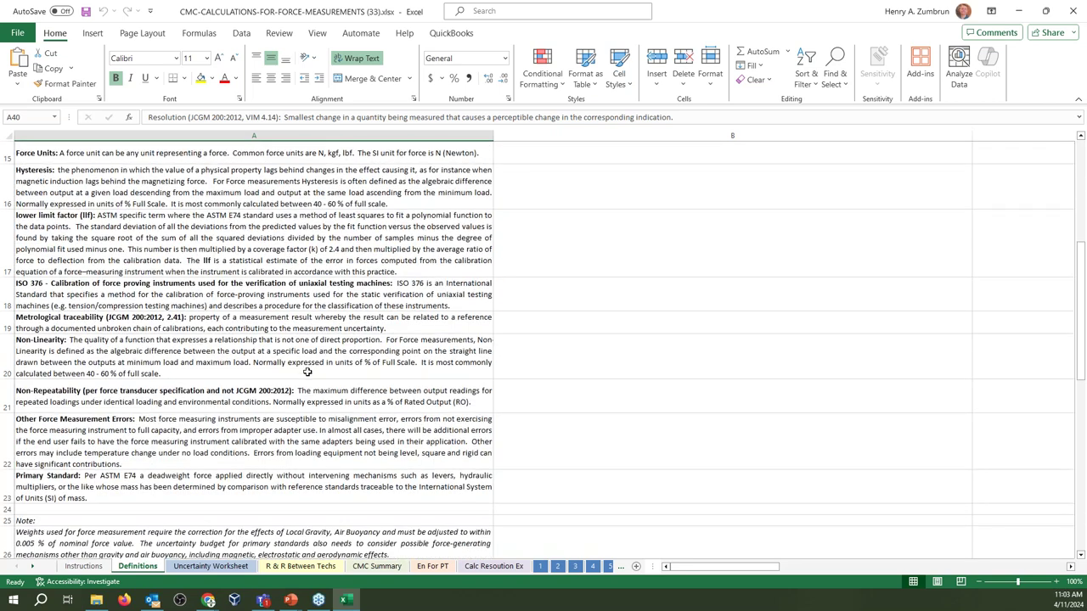
# Review the Uncertainty Worksheet, R & R Between Techs, CMC Summary, Calc Resoution Ex and En For PT sheets in turn.
pyautogui.click(209, 567)
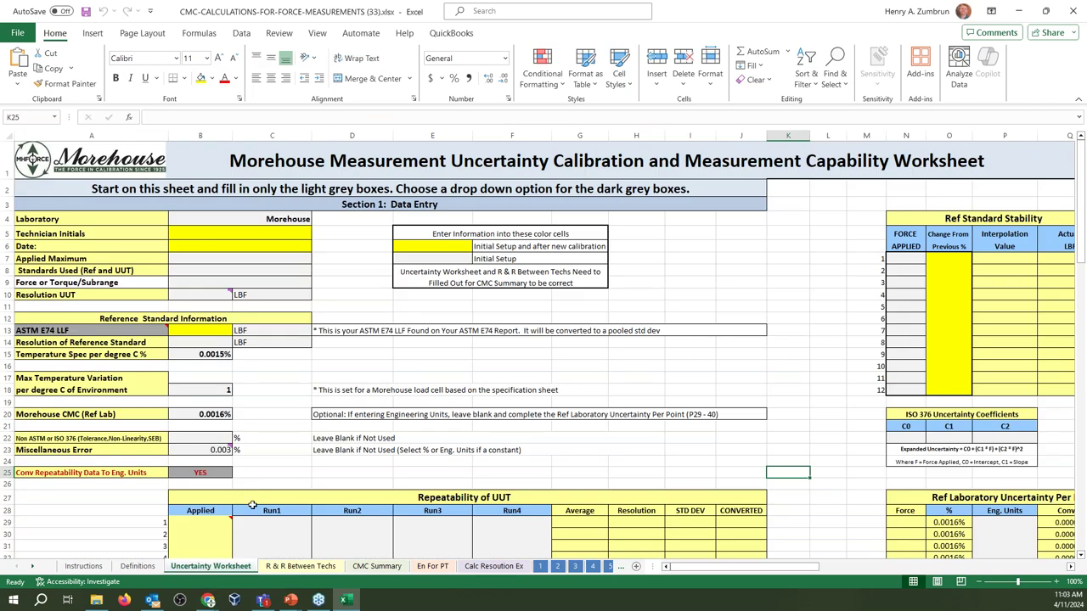
pyautogui.click(301, 566)
pyautogui.click(789, 316)
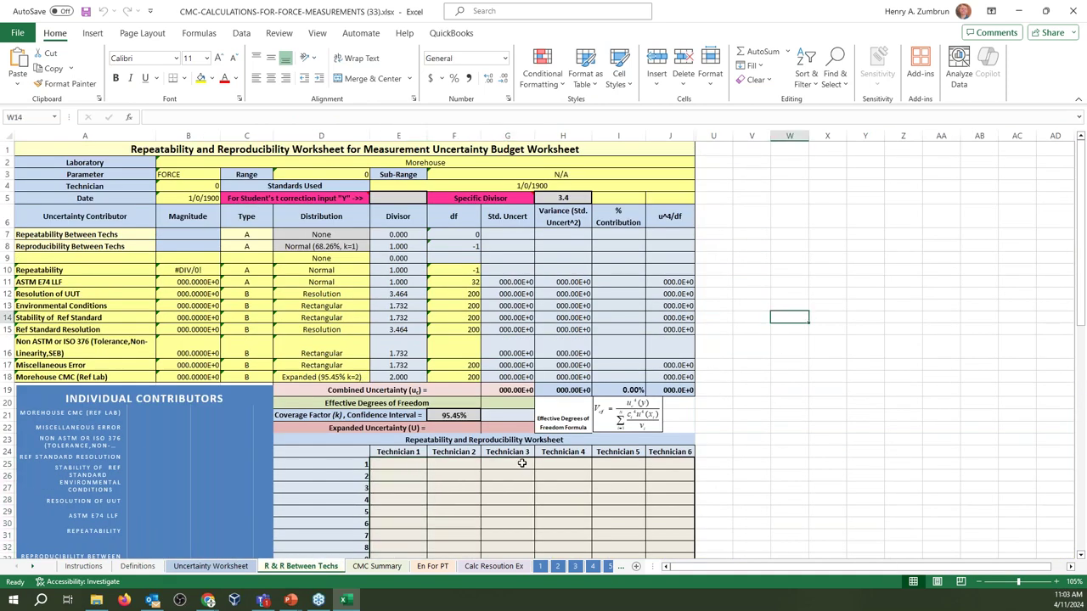
pyautogui.click(377, 566)
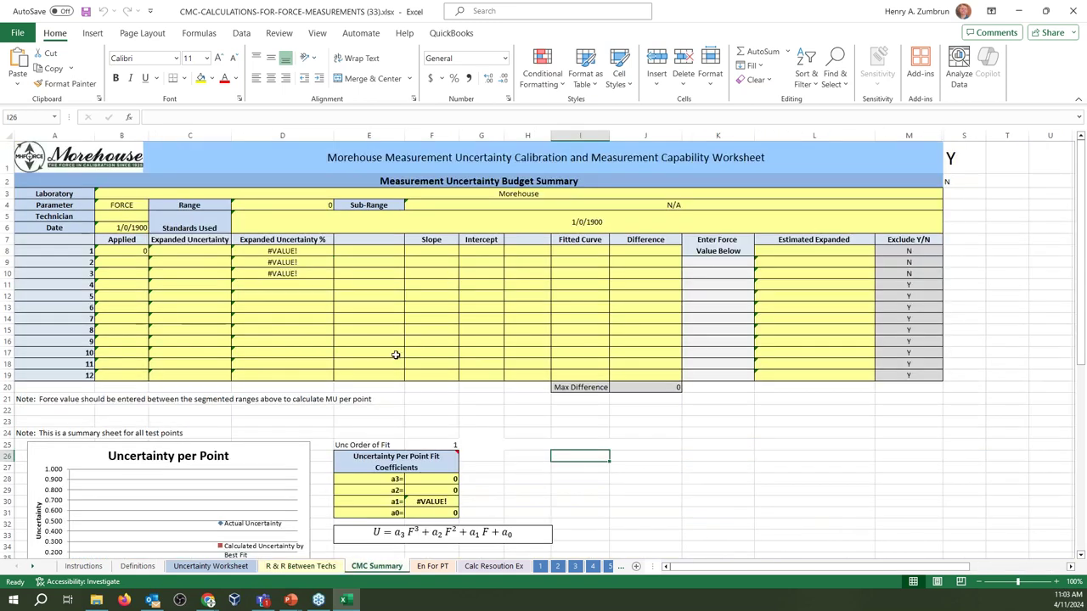
pyautogui.click(484, 567)
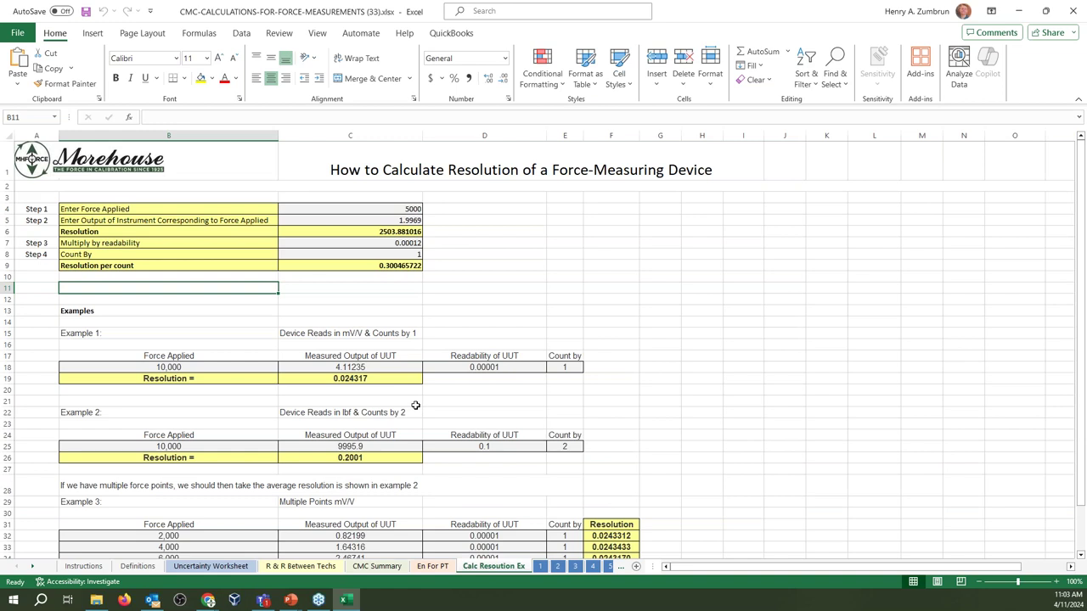
pyautogui.click(432, 567)
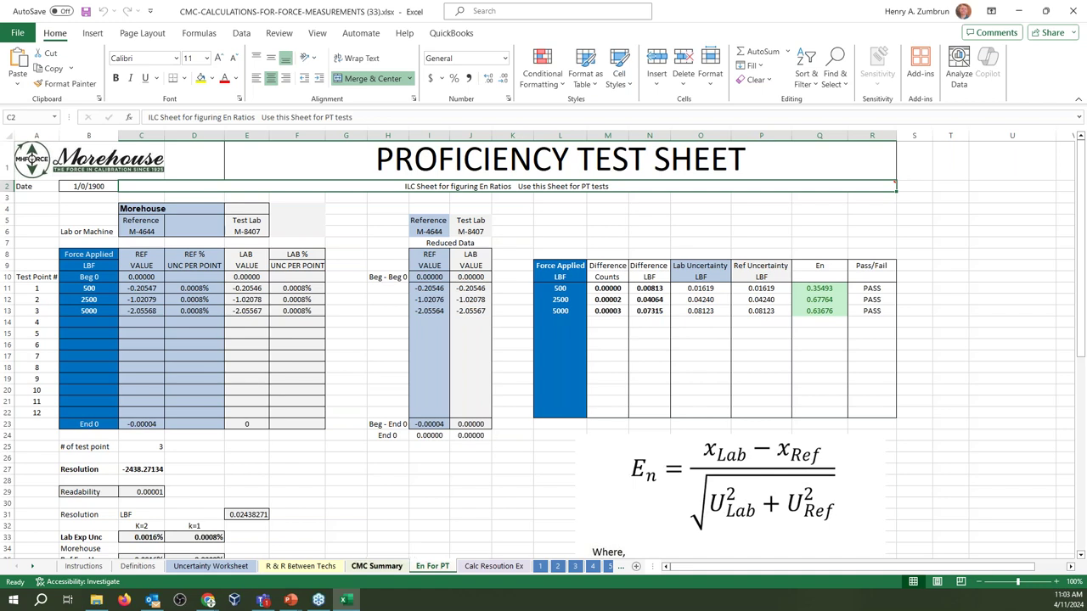
# Open the completed example workbook CMC-U-7643 ASC STRAIGHT LINE FIT - REV 2 AshC.xlsx and switch to it.
pyautogui.click(96, 599)
pyautogui.click(1020, 6)
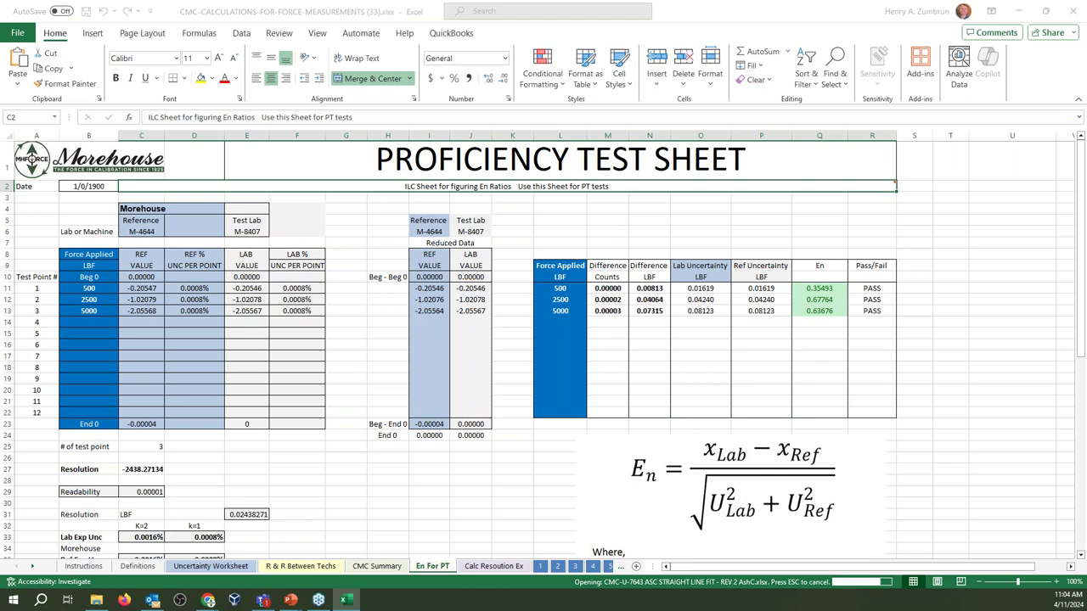
pyautogui.hotkey('alt', 'Tab')
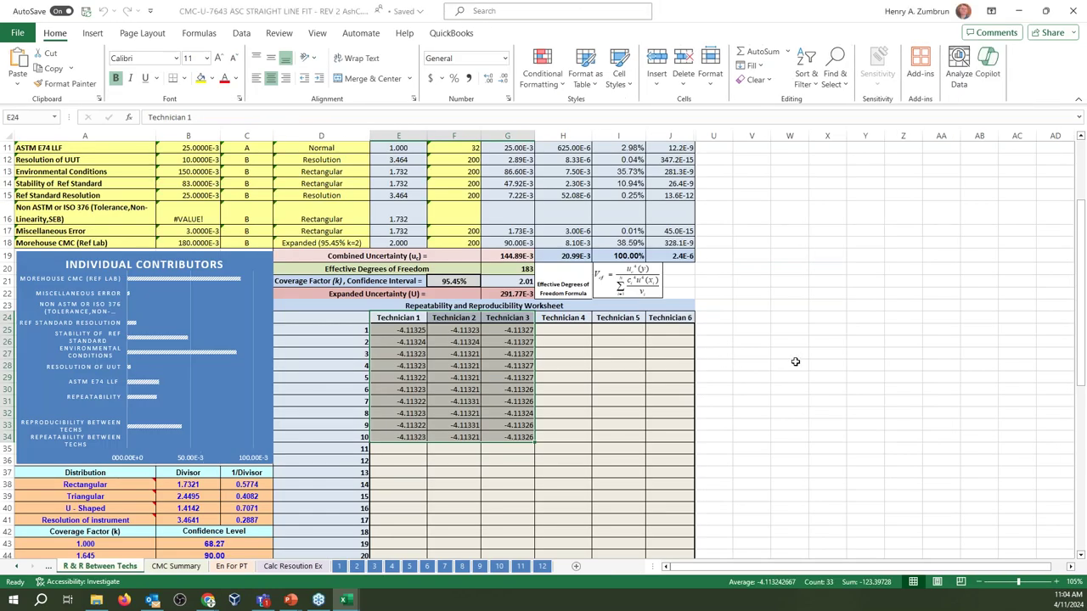
# Review the completed R & R Between Techs budget and the per-point expanded uncertainties on the CMC Summary sheet.
pyautogui.click(789, 353)
pyautogui.scroll(4, 540, 311)
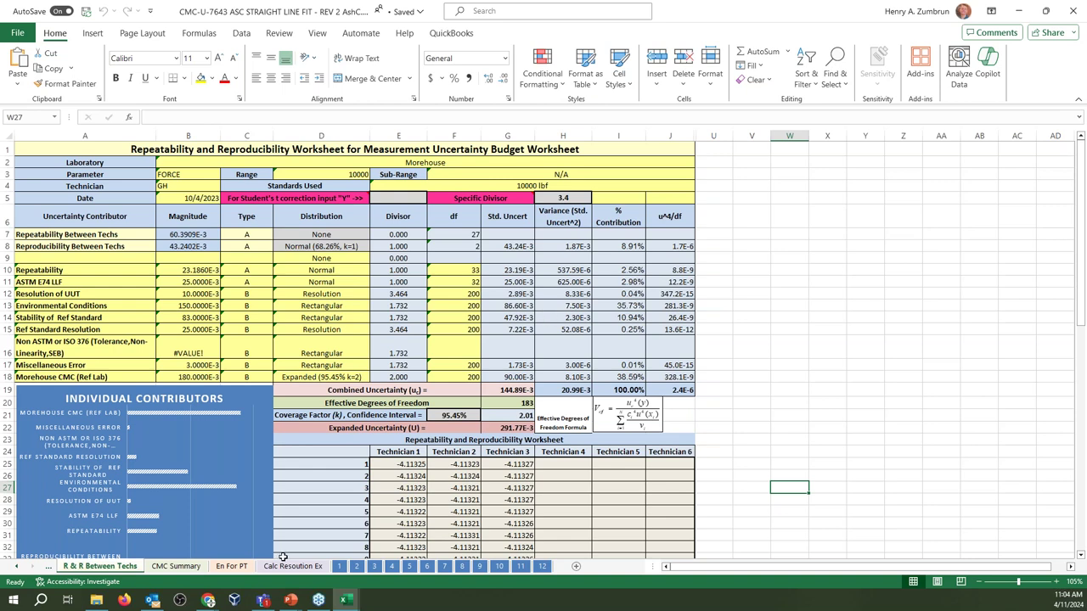
pyautogui.click(174, 566)
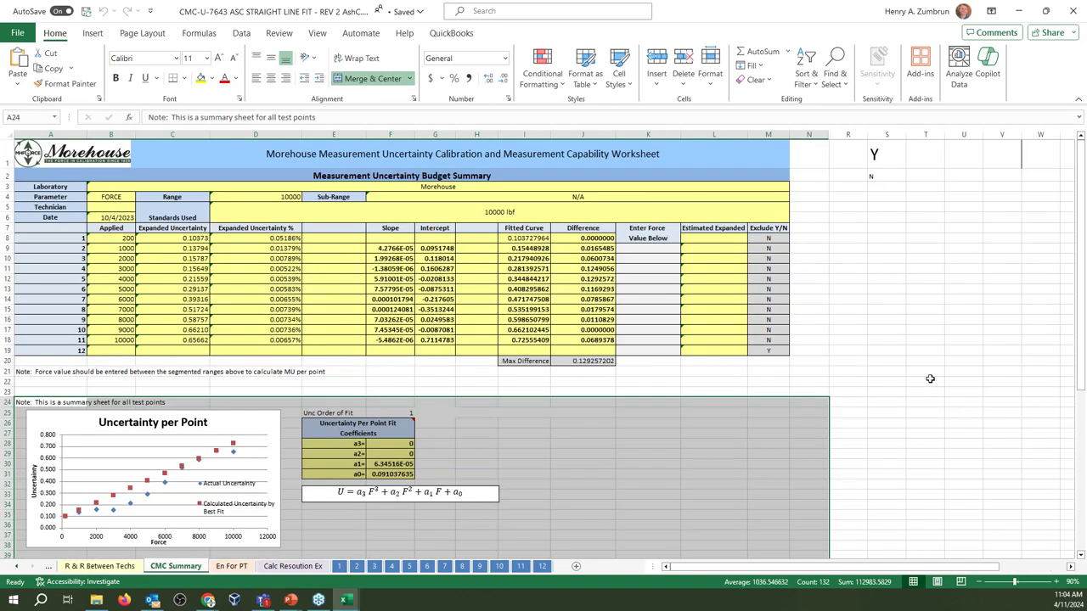
pyautogui.click(929, 380)
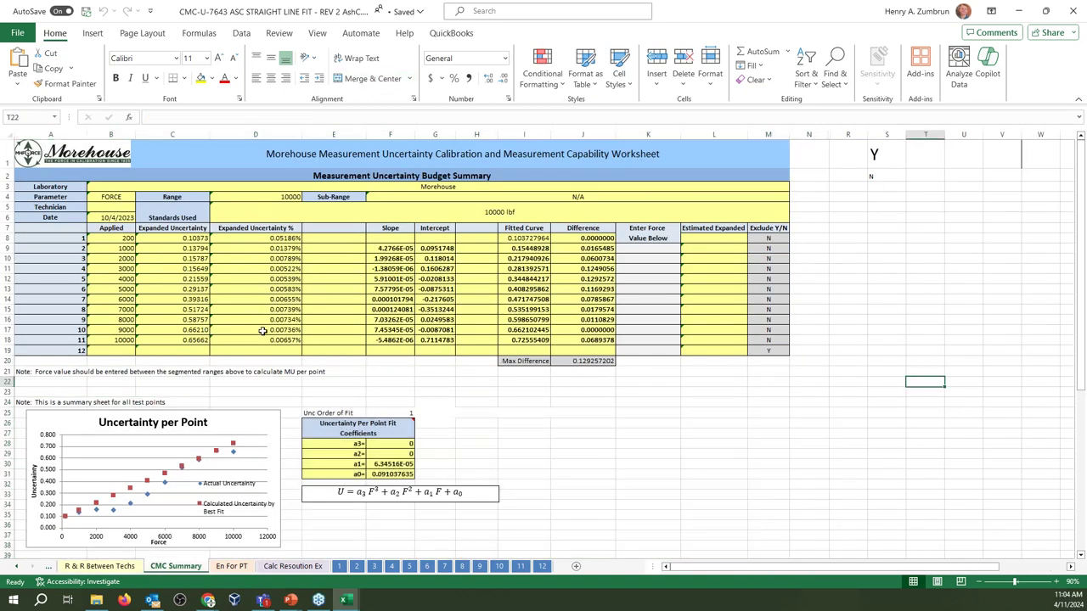
# Review the Expanded Uncertainty % column on CMC Summary and the Stability of Ref Standard and ASTM E74 LLF rows on sheet 11.
pyautogui.moveTo(272, 239); pyautogui.dragTo(289, 340)
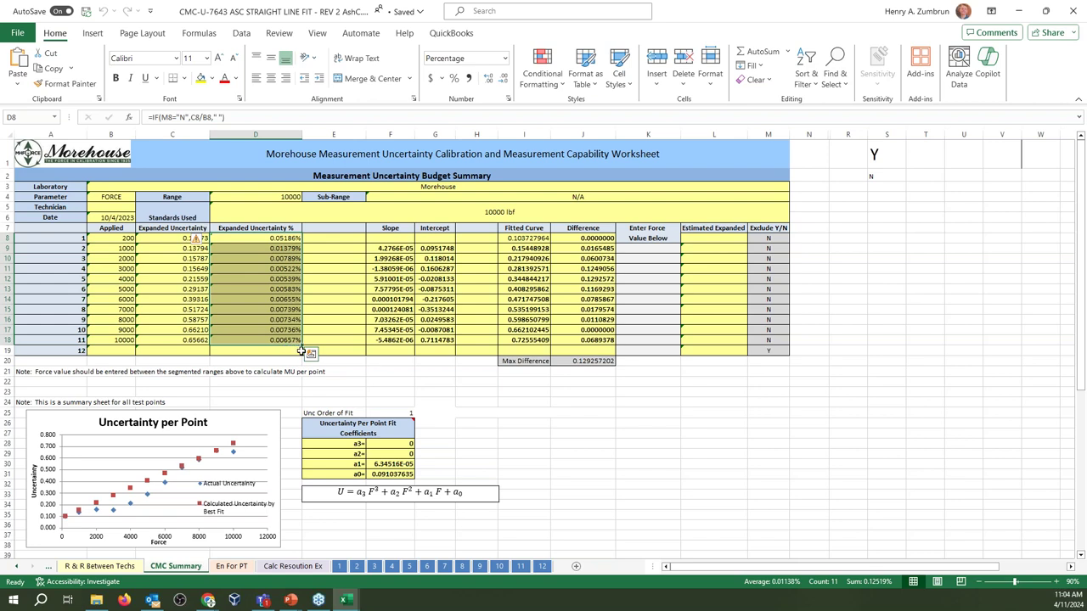
pyautogui.click(246, 252)
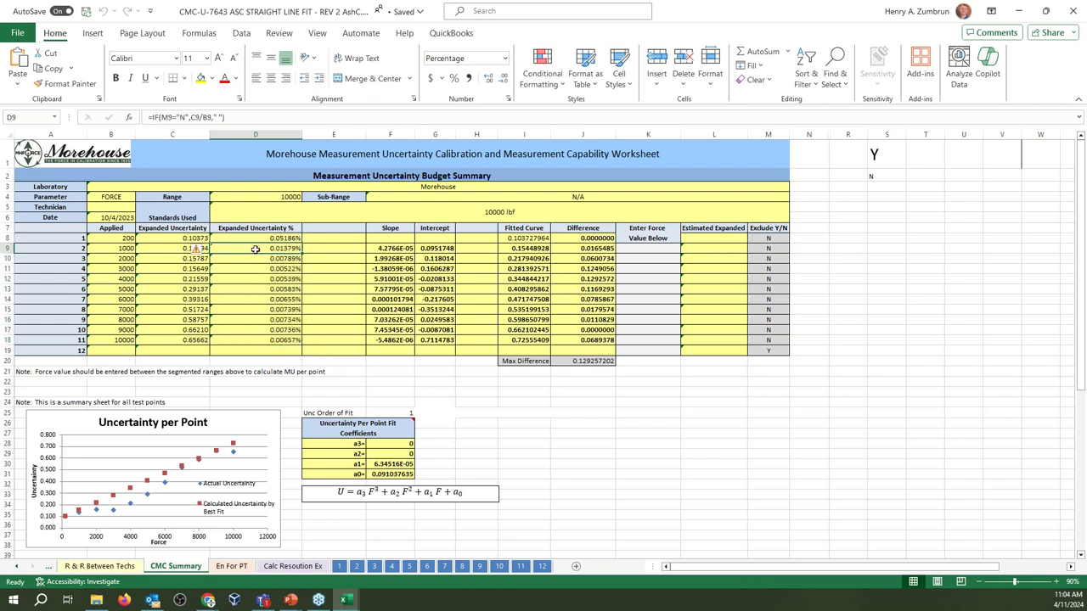
pyautogui.click(519, 566)
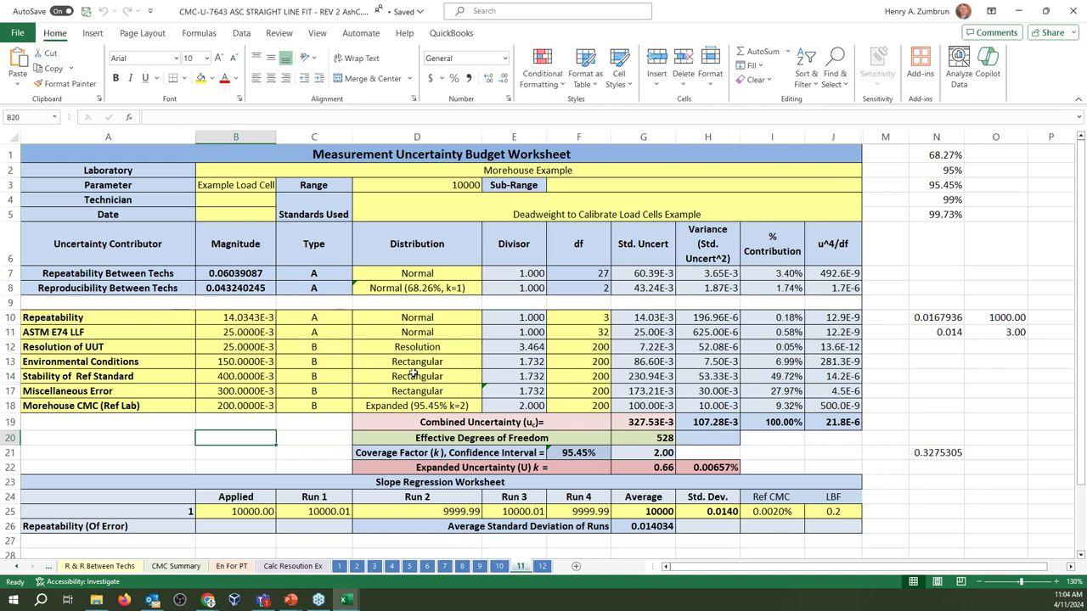
pyautogui.moveTo(789, 376); pyautogui.dragTo(51, 378)
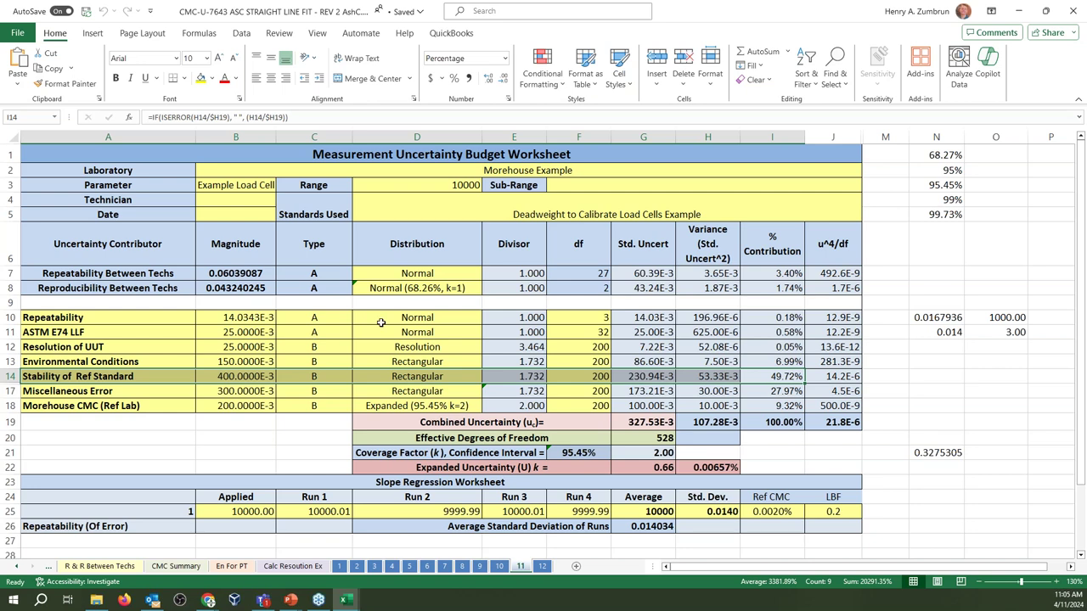
pyautogui.moveTo(86, 332); pyautogui.dragTo(798, 333)
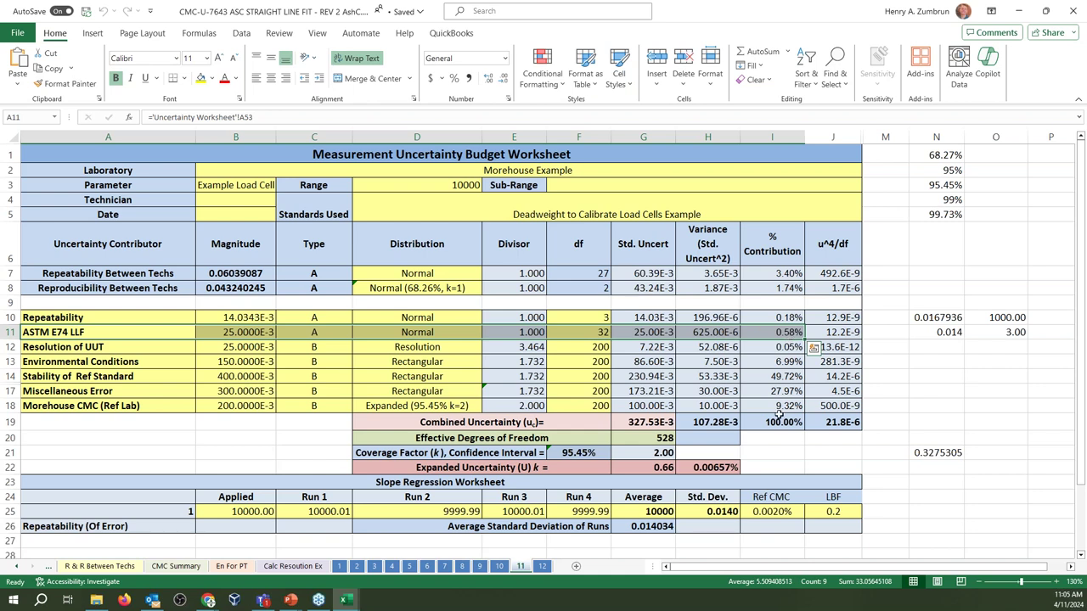
# Examine the ASTM E74 LLF row across to its % Contribution on sheets 2 and 1.
pyautogui.click(357, 566)
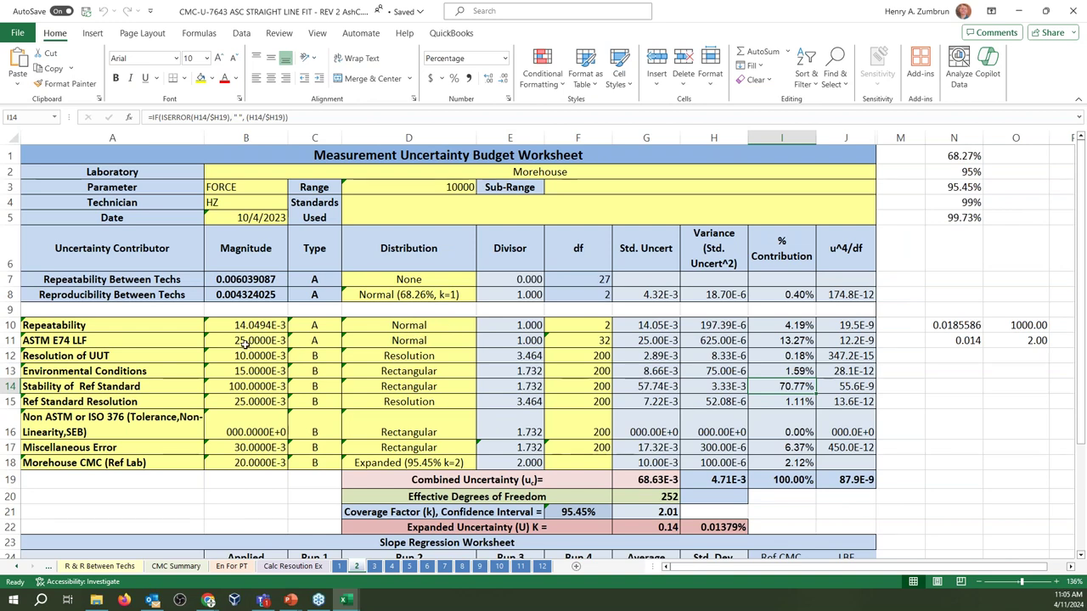
pyautogui.moveTo(82, 343); pyautogui.dragTo(803, 342)
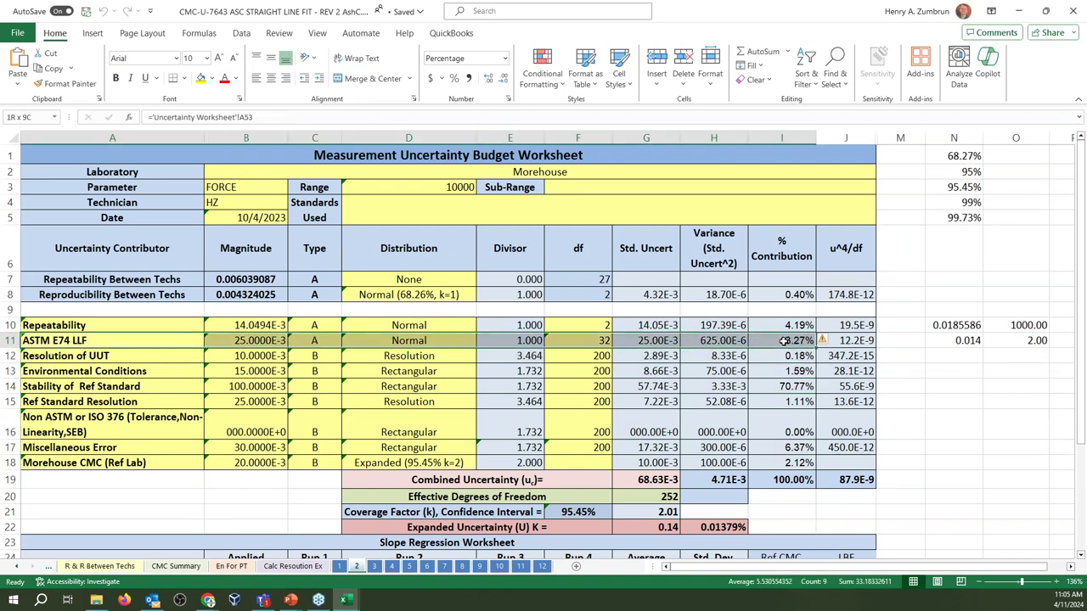
pyautogui.click(340, 566)
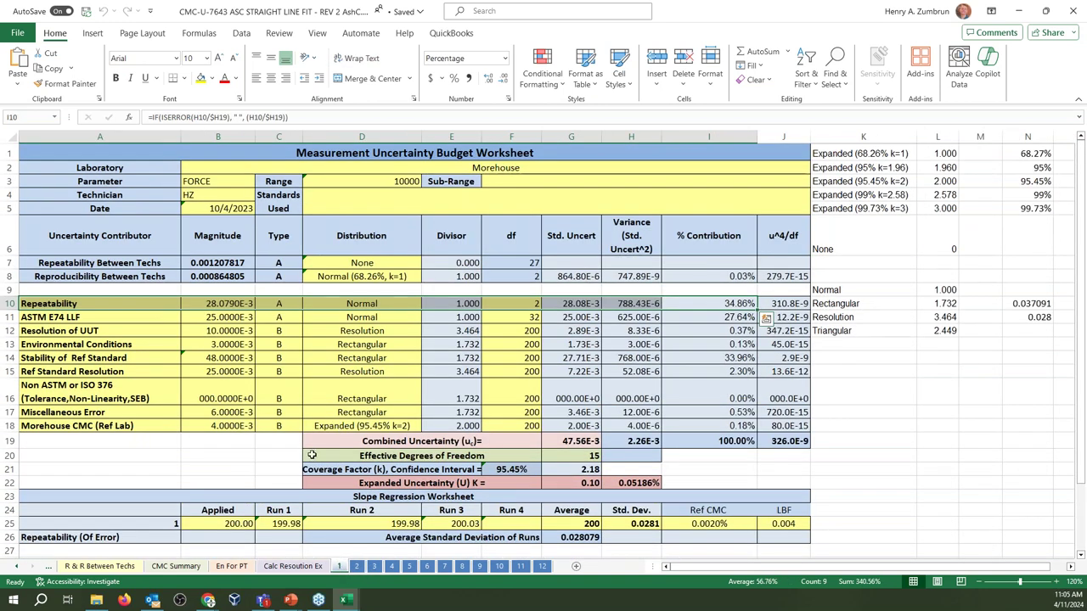
pyautogui.moveTo(88, 316); pyautogui.dragTo(728, 316)
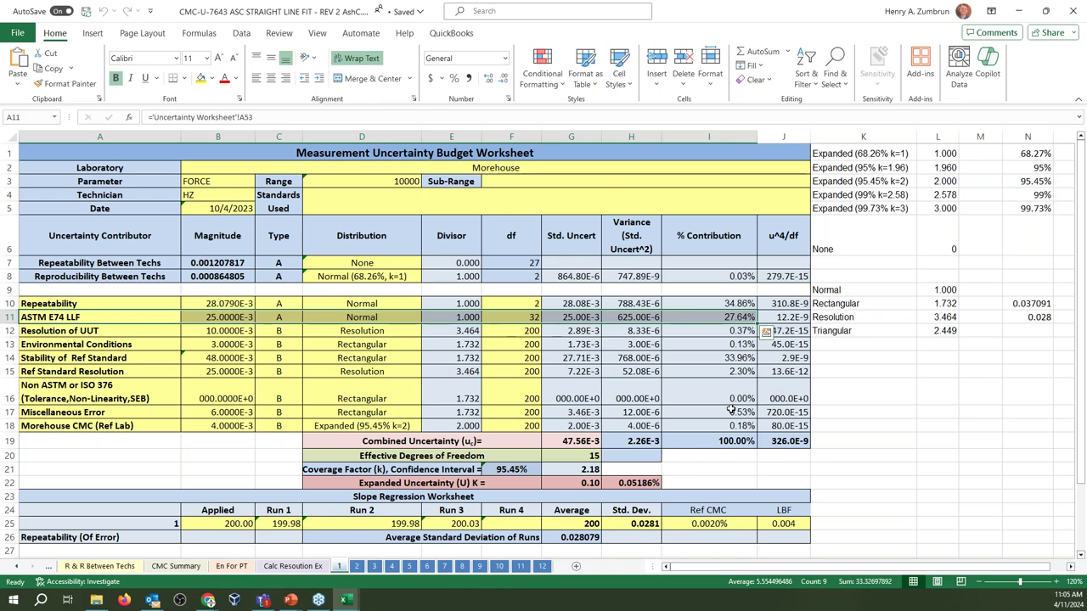
# Compare the Stability of Ref Standard and Repeatability contributions and the expanded uncertainty percentage on sheet 1, and open sheet 2 for comparison.
pyautogui.click(732, 356)
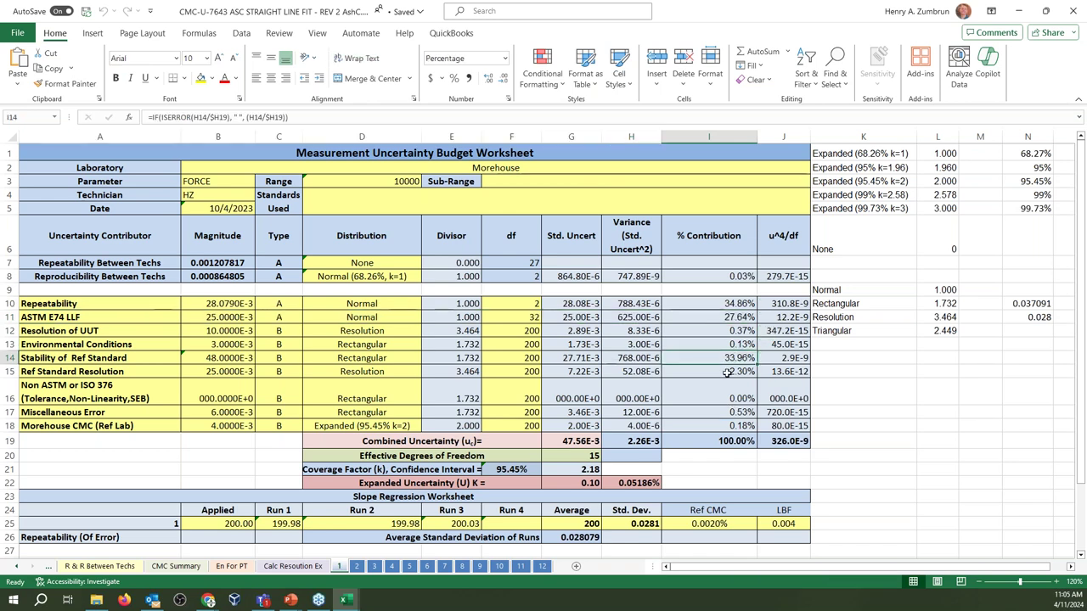
pyautogui.press('Up')
pyautogui.press('Up')
pyautogui.press('Up')
pyautogui.press('Up')
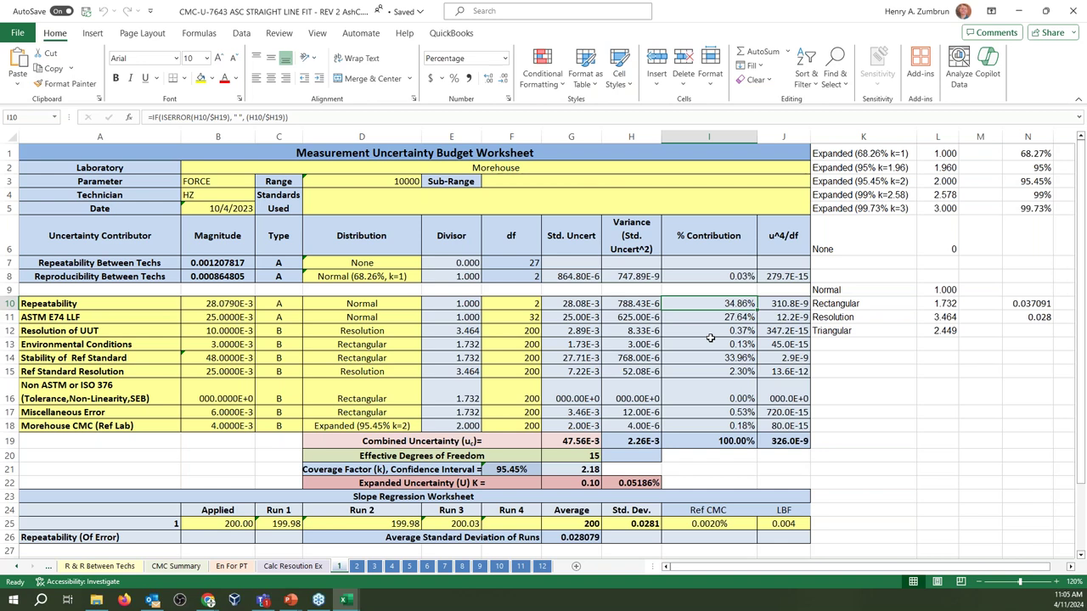
pyautogui.click(652, 482)
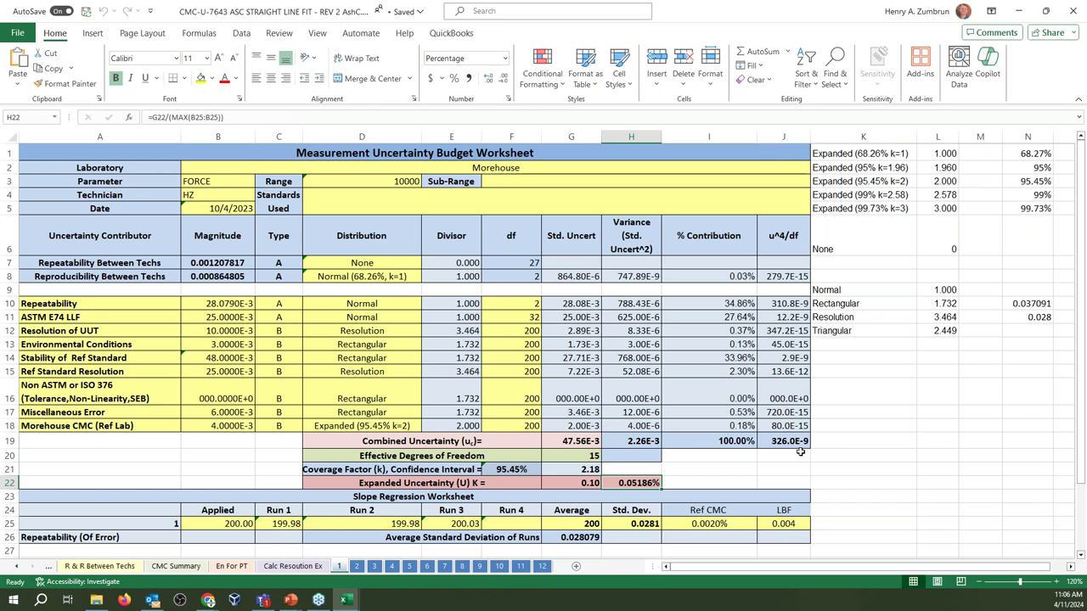
pyautogui.click(360, 566)
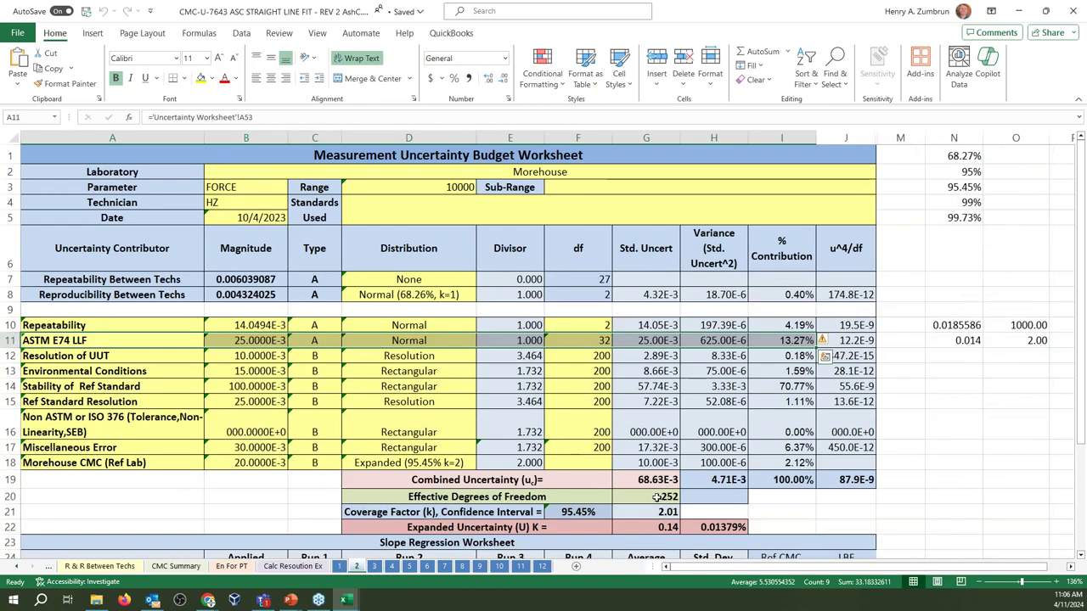
# Review the CMC Summary sheet's Expanded Uncertainty % values for the 1000 to 8000 points and its Uncertainty per Point chart.
pyautogui.click(170, 566)
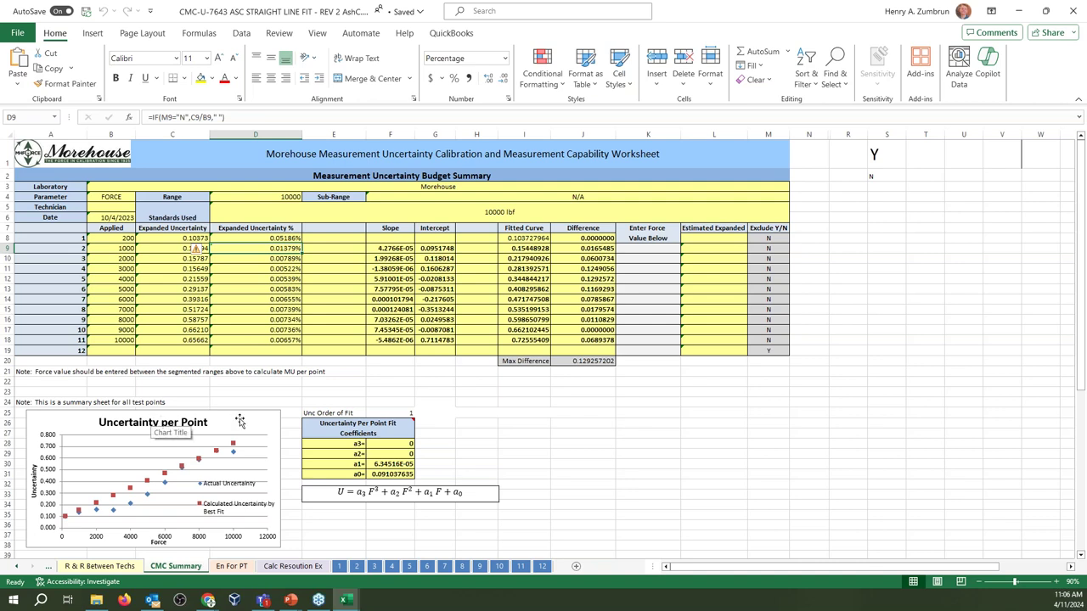
pyautogui.click(348, 351)
pyautogui.moveTo(285, 249); pyautogui.dragTo(288, 320)
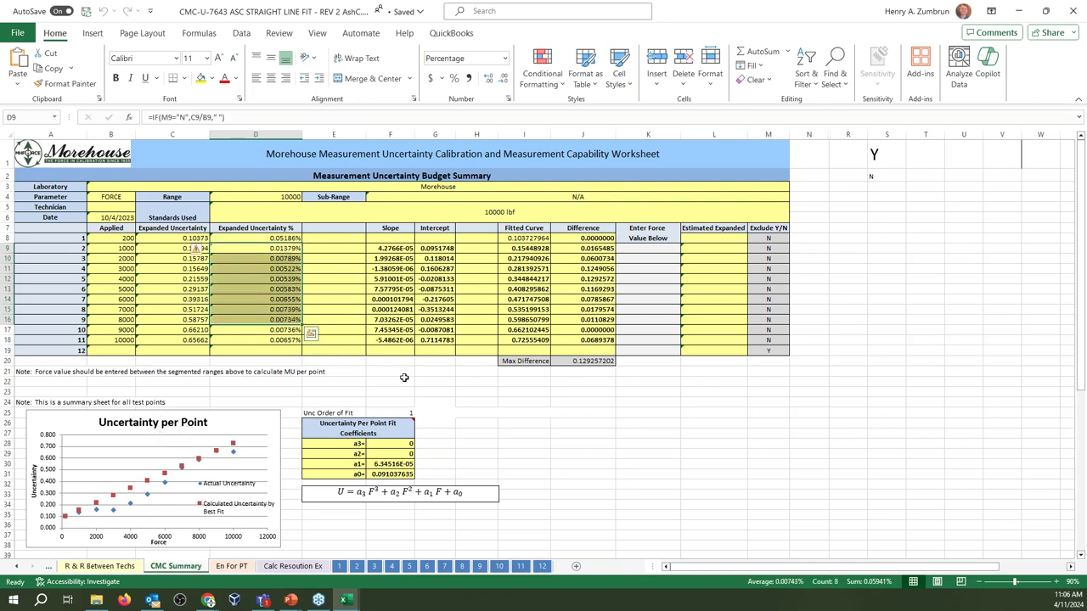
pyautogui.scroll(-5, 404, 378)
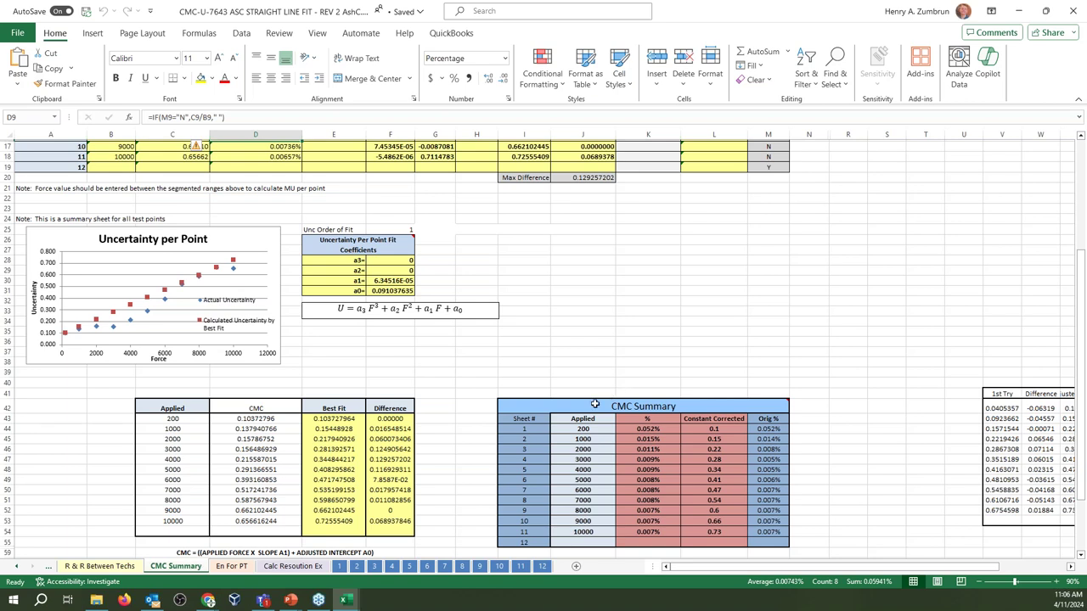
pyautogui.click(213, 309)
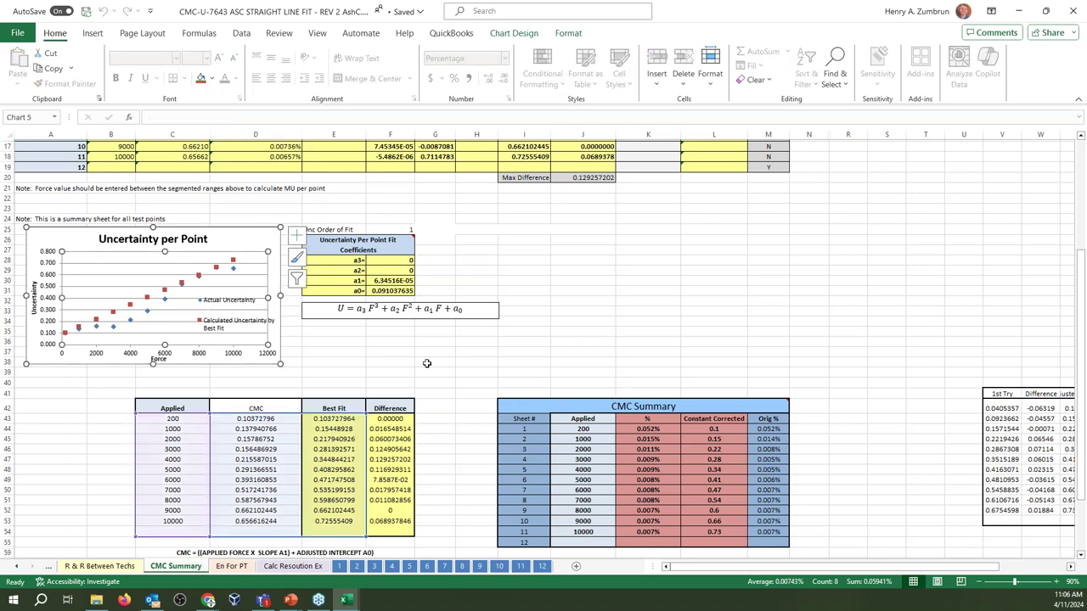
# Inspect the Unc Order of Fit choices and the fit coefficients beside the Uncertainty per Point chart.
pyautogui.click(1055, 582)
pyautogui.click(1055, 581)
pyautogui.click(1055, 582)
pyautogui.click(1055, 581)
pyautogui.click(1055, 582)
pyautogui.hscroll(-2, 938, 575)
pyautogui.click(573, 393)
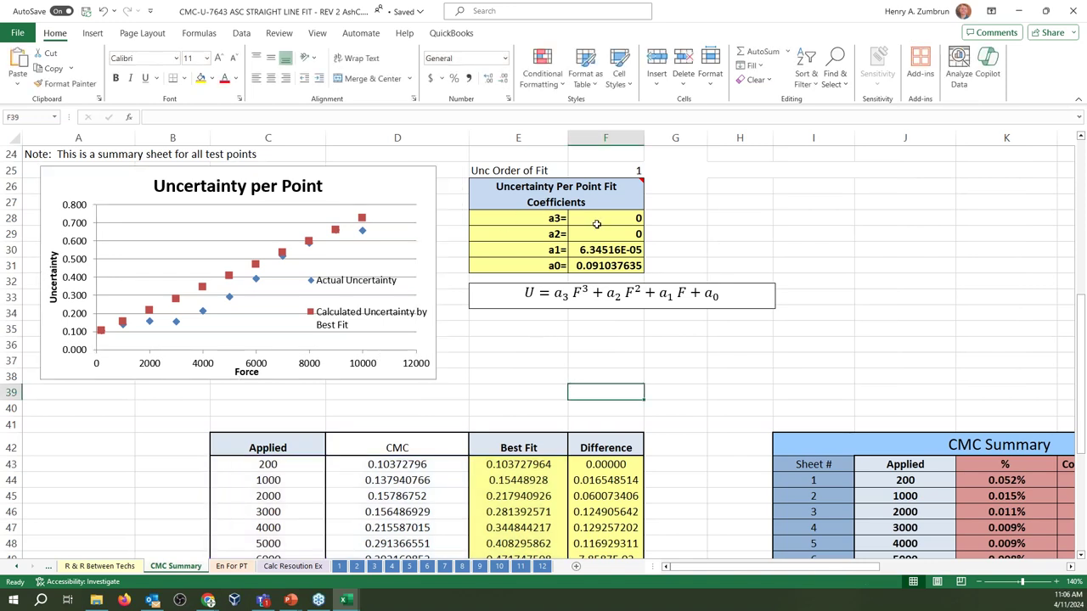
pyautogui.click(623, 171)
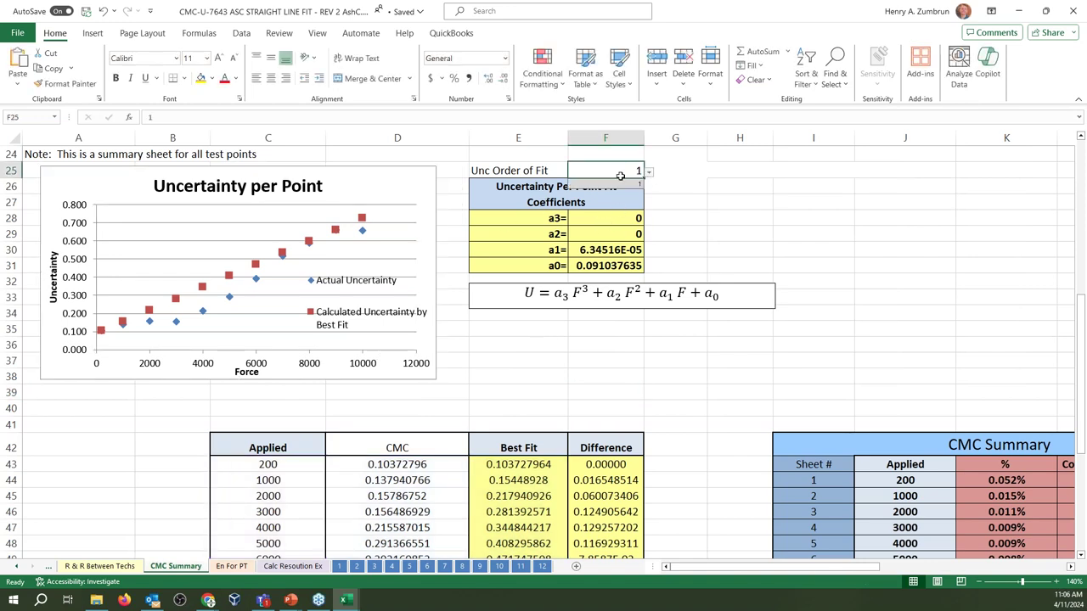
pyautogui.click(480, 362)
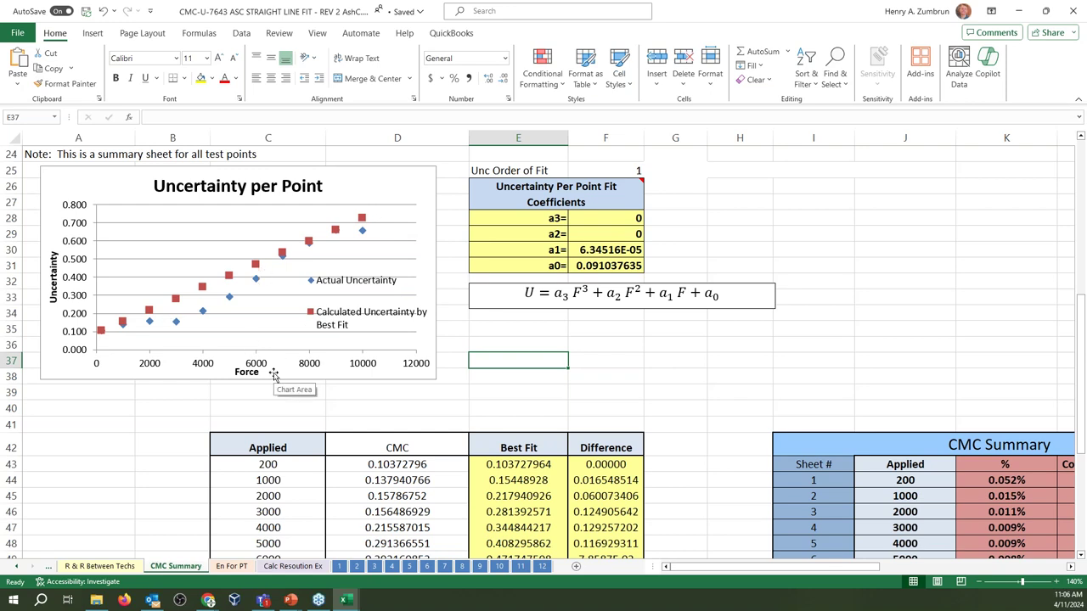
# Exclude the 1000 lbf test point from the budget summary by setting its Exclude Y/N value to Y.
pyautogui.scroll(8, 657, 374)
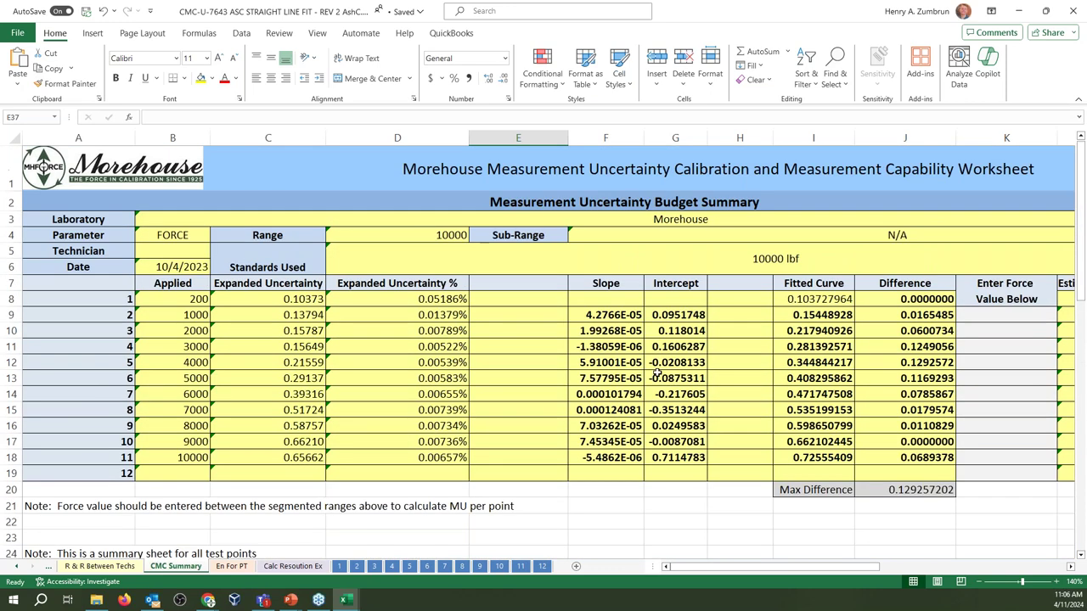
pyautogui.moveTo(783, 566); pyautogui.dragTo(858, 566)
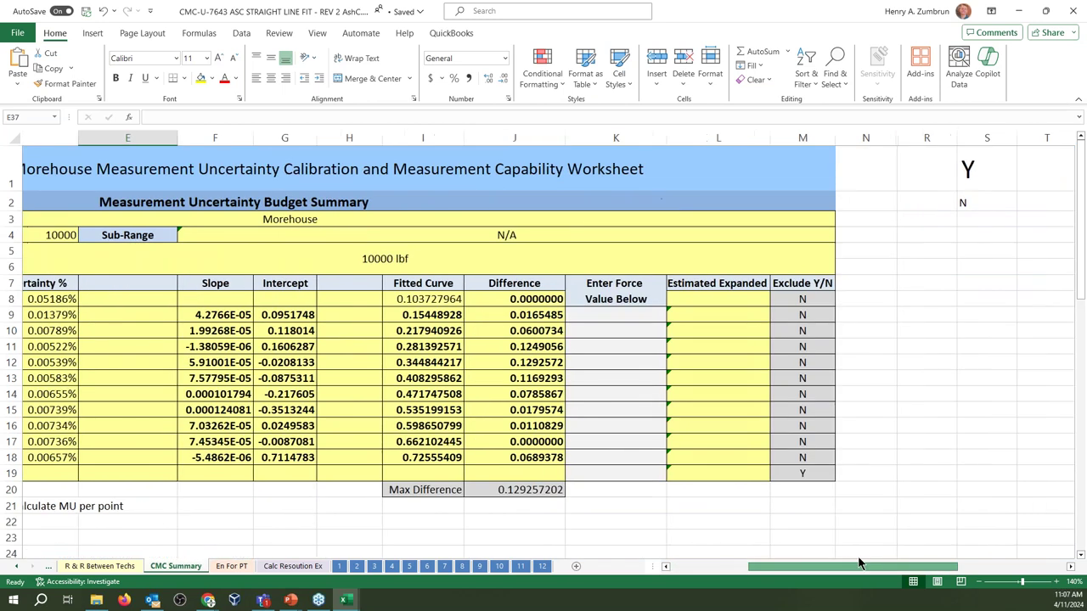
pyautogui.click(812, 302)
pyautogui.click(813, 314)
pyautogui.click(840, 316)
pyautogui.click(798, 327)
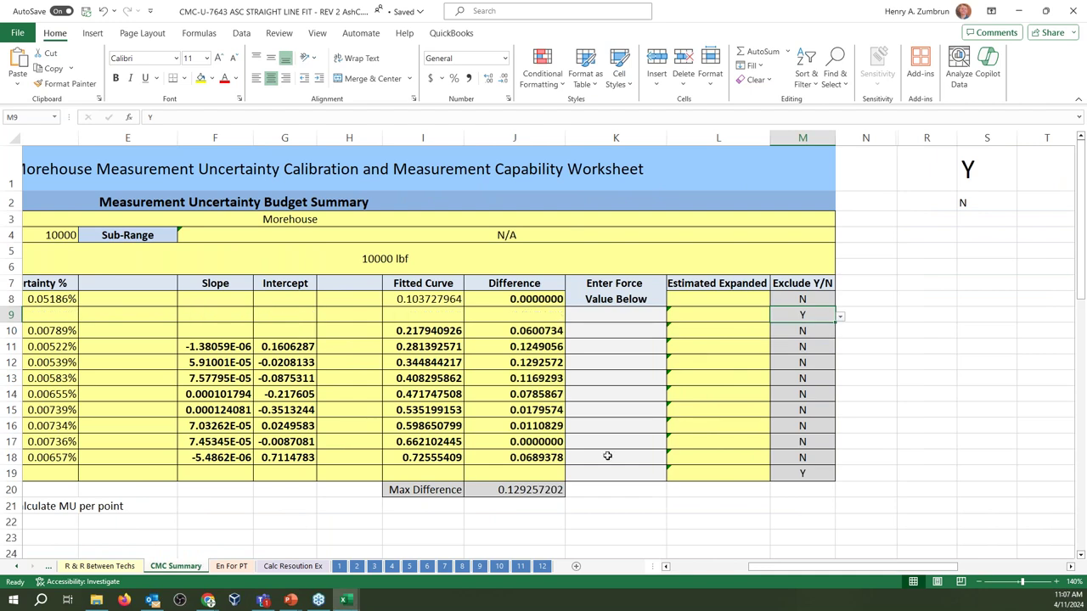
# Examine the Uncertainty per Point chart, the Best Fit table and the CMC Summary table with the 1000 lbf point excluded.
pyautogui.scroll(-2, 615, 489)
pyautogui.scroll(-3, 616, 489)
pyautogui.moveTo(801, 567); pyautogui.dragTo(723, 567)
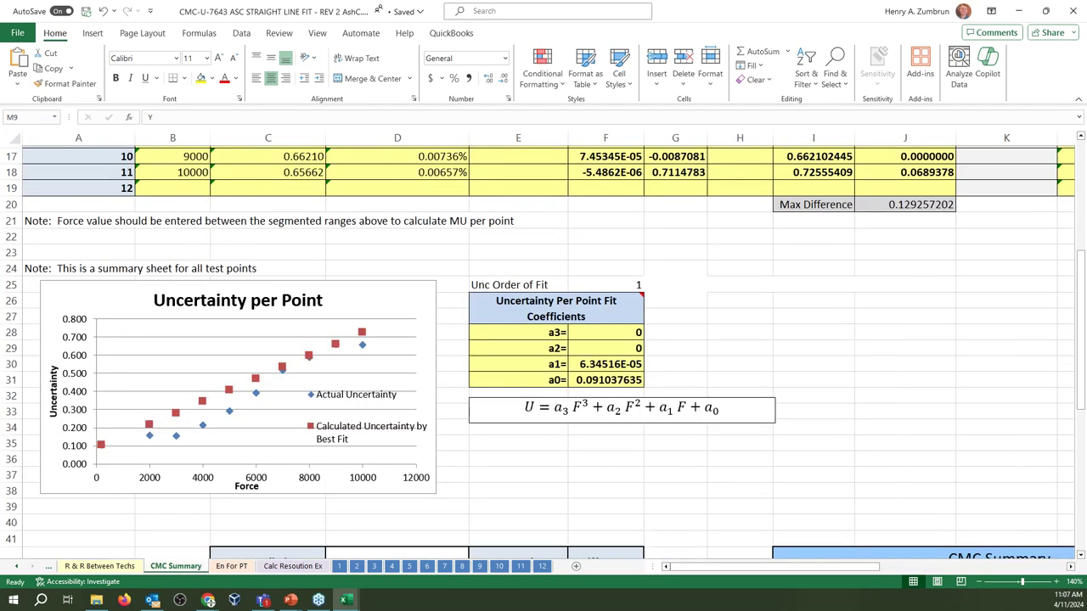
pyautogui.scroll(-4, 481, 354)
pyautogui.scroll(9, 633, 384)
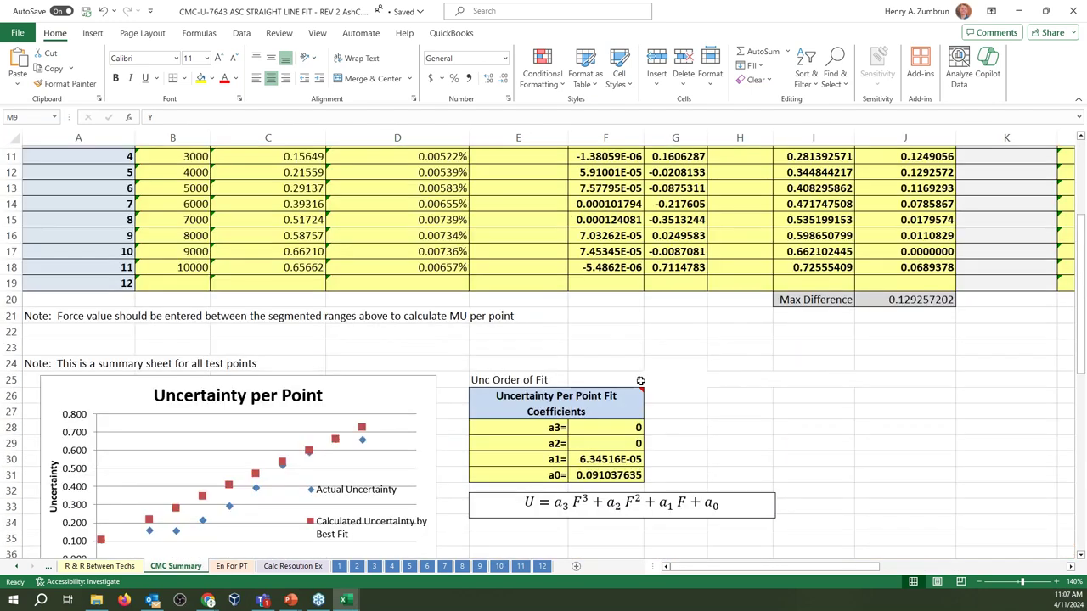
pyautogui.scroll(-10, 458, 348)
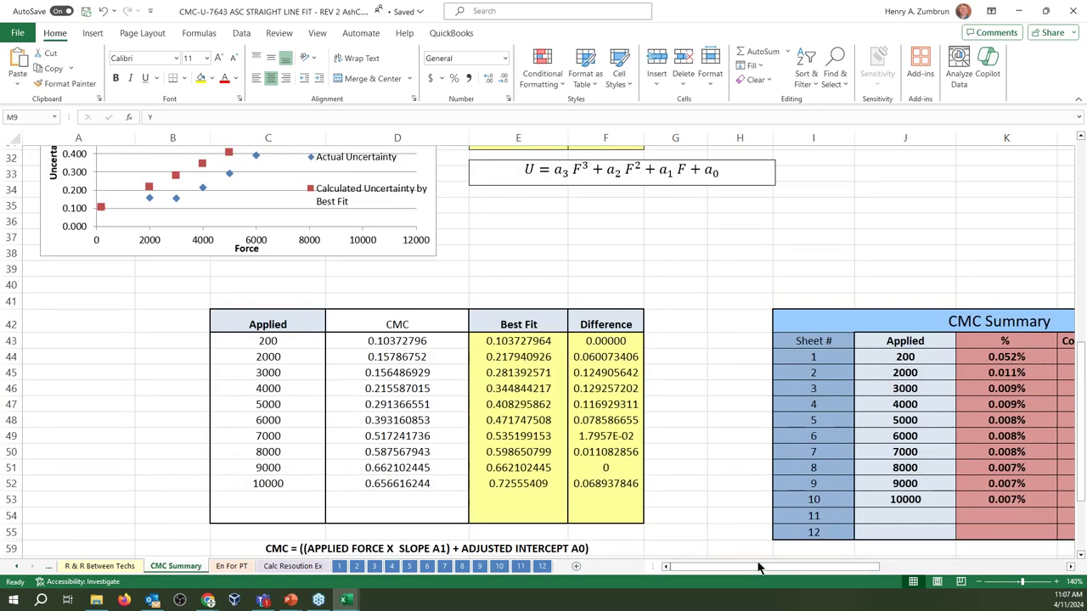
pyautogui.moveTo(847, 570); pyautogui.dragTo(916, 569)
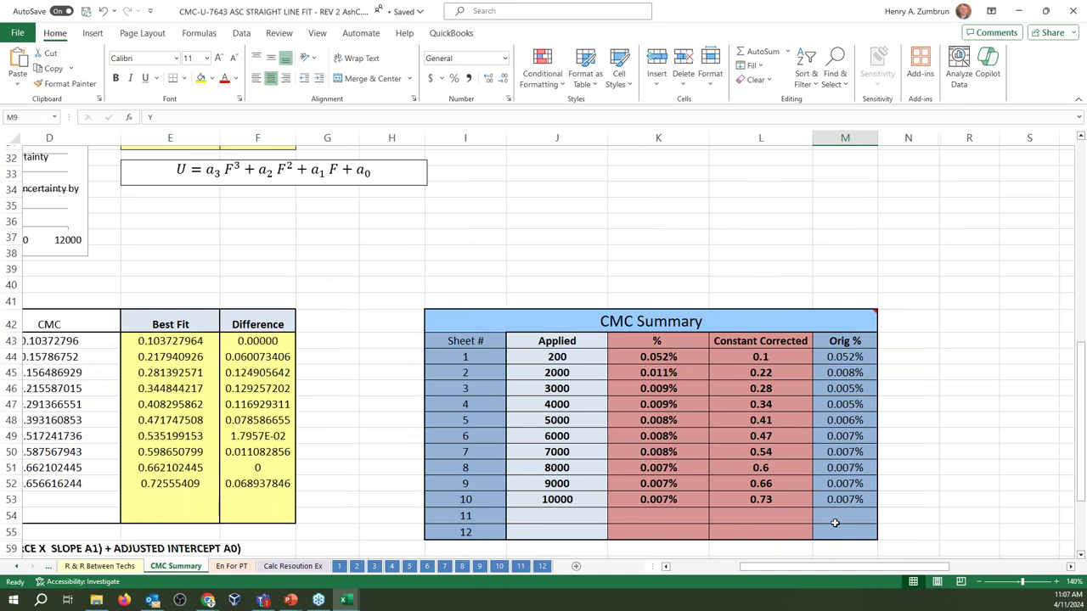
# Switch from the workbooks to Morehouse's Customer Support web page, look over its Group filters, and return to the presentation.
pyautogui.click(1019, 12)
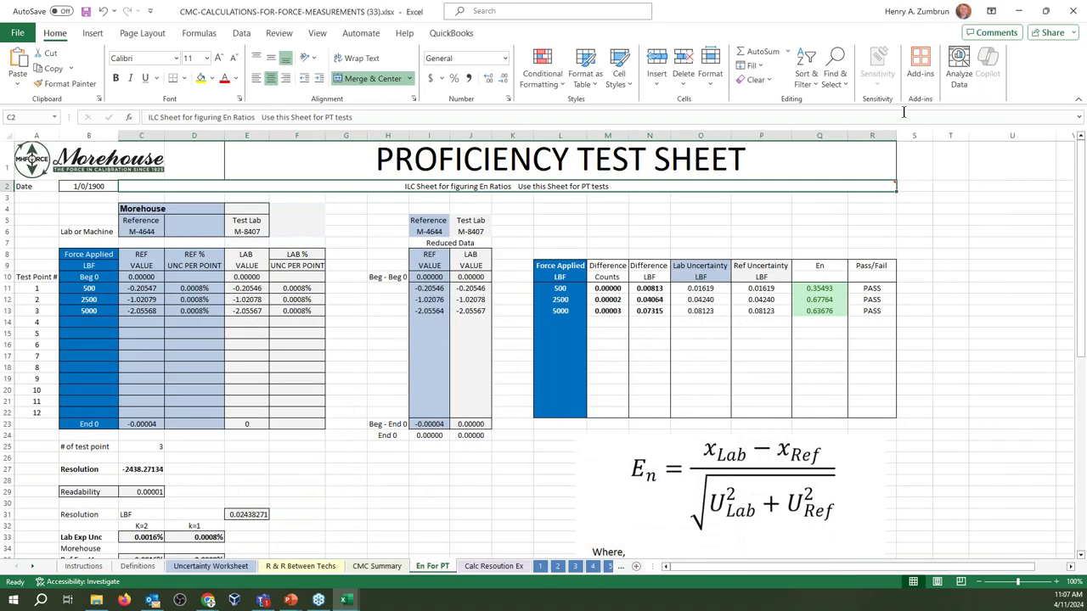
pyautogui.click(1019, 12)
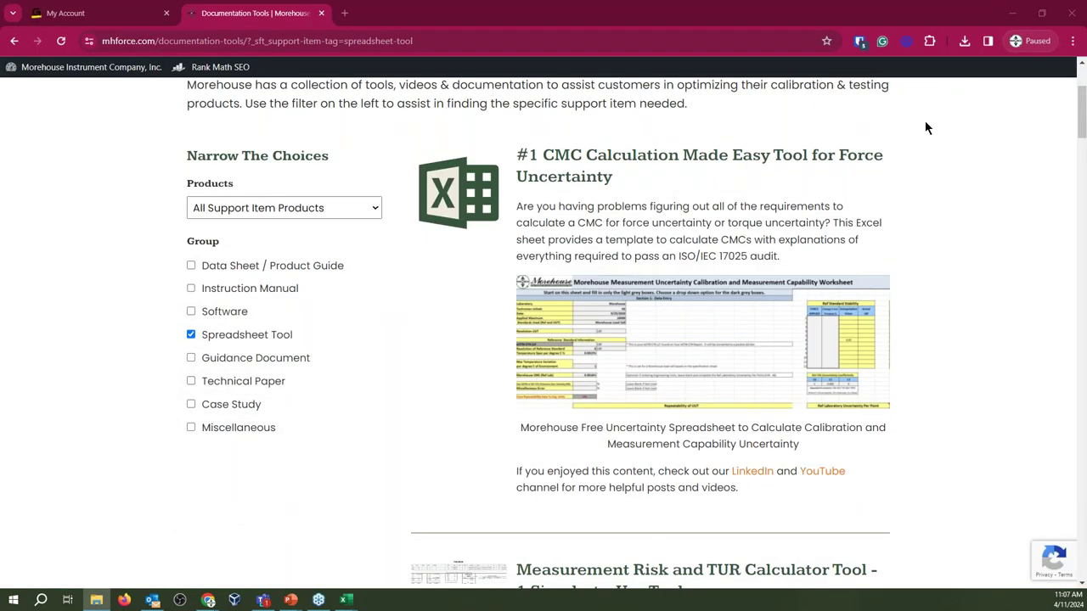
pyautogui.scroll(2, 415, 240)
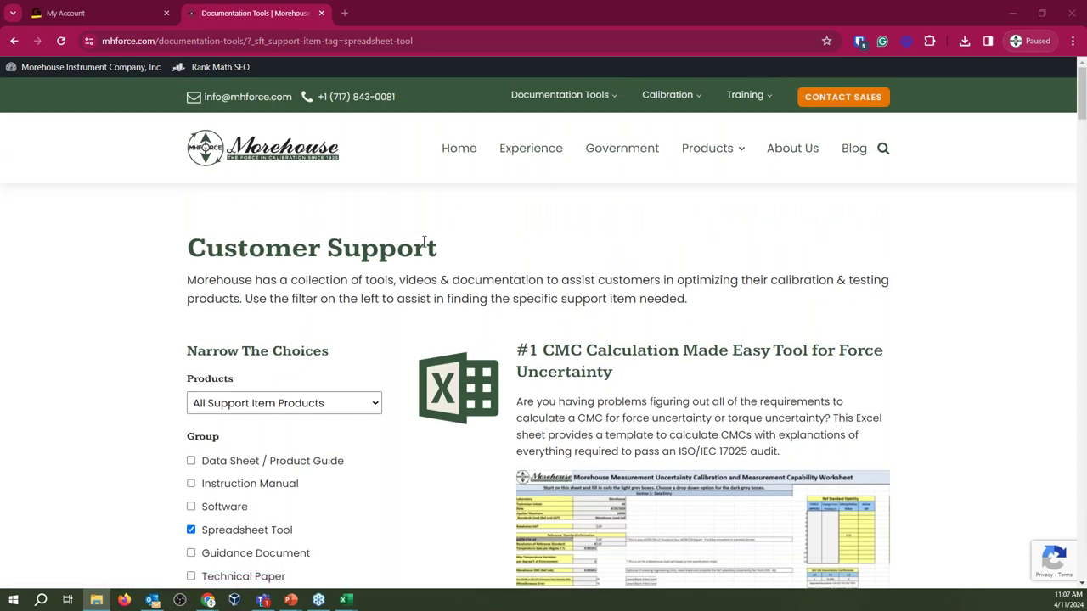
pyautogui.scroll(-2, 356, 297)
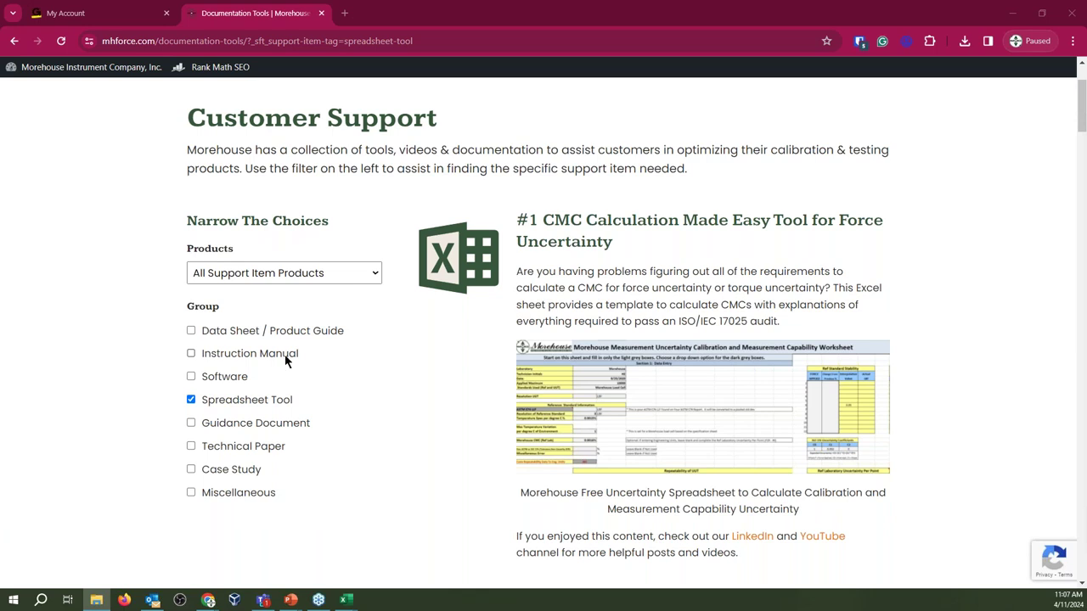
pyautogui.click(1012, 12)
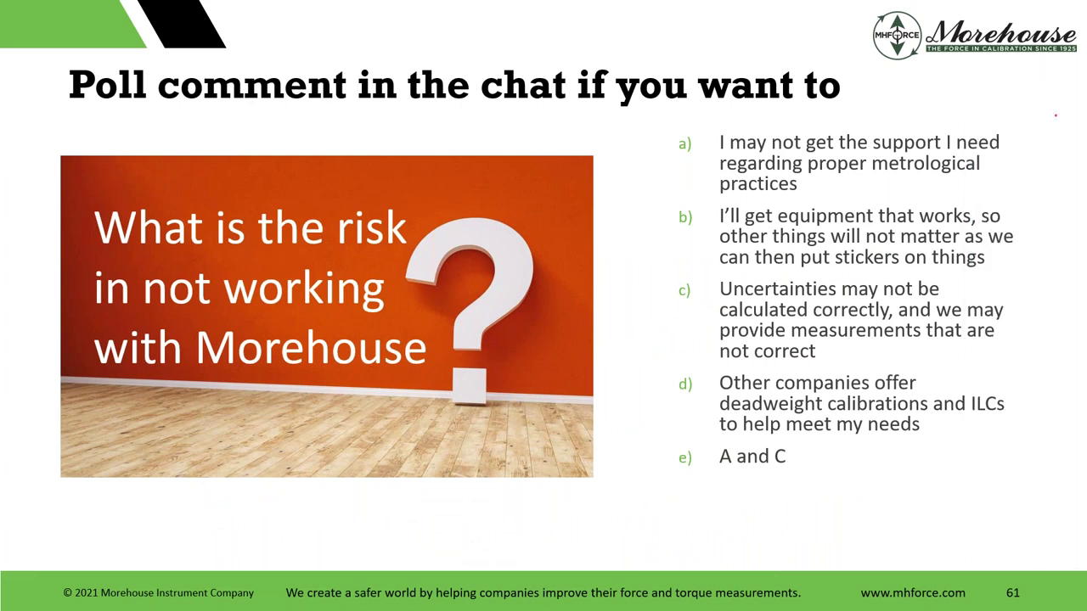
pyautogui.press('Right')
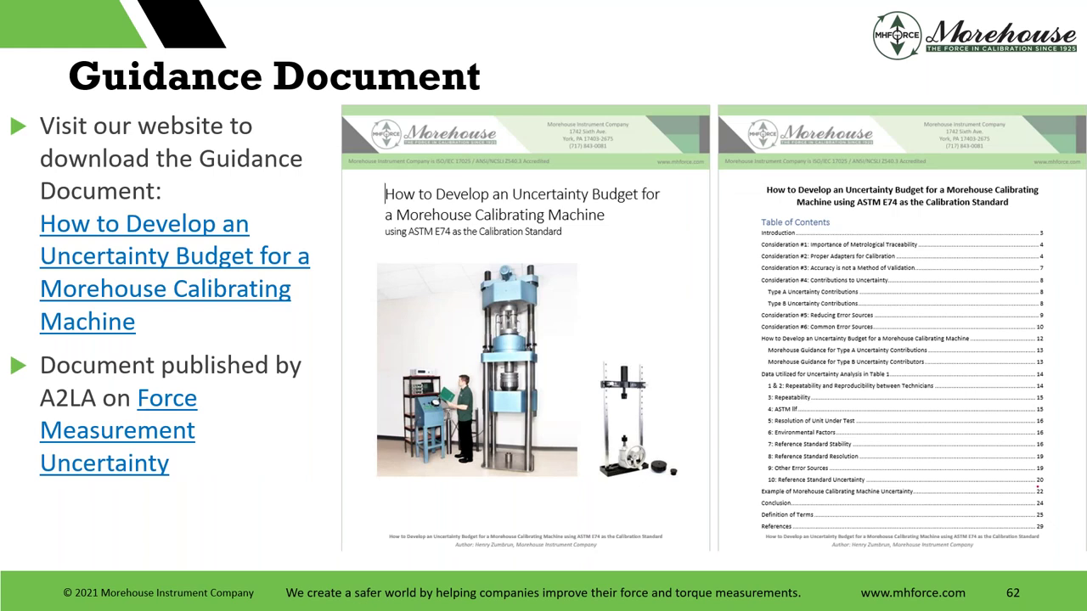
pyautogui.press('Right')
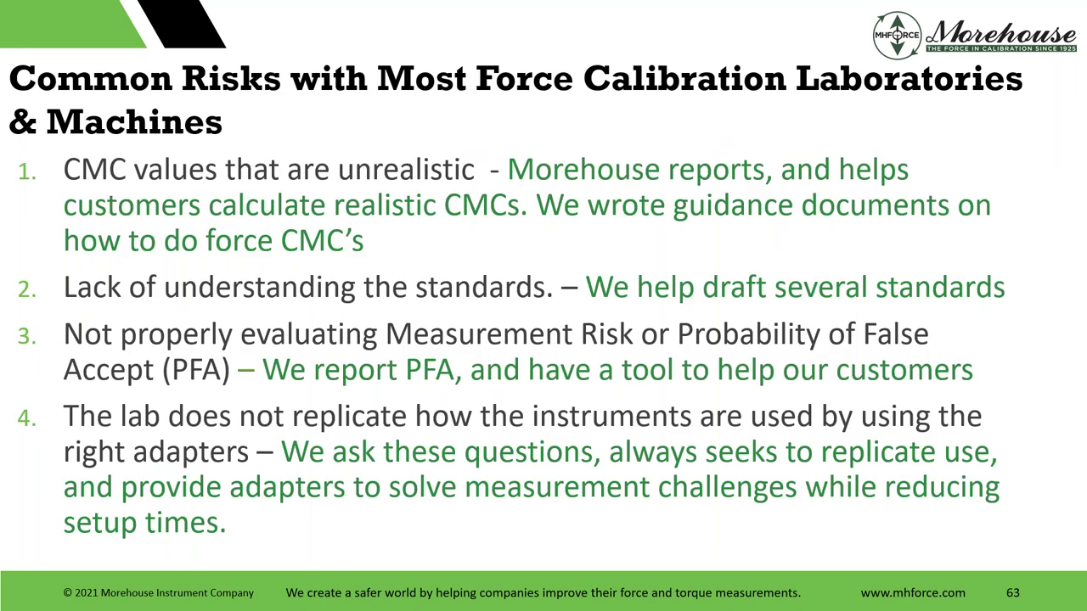